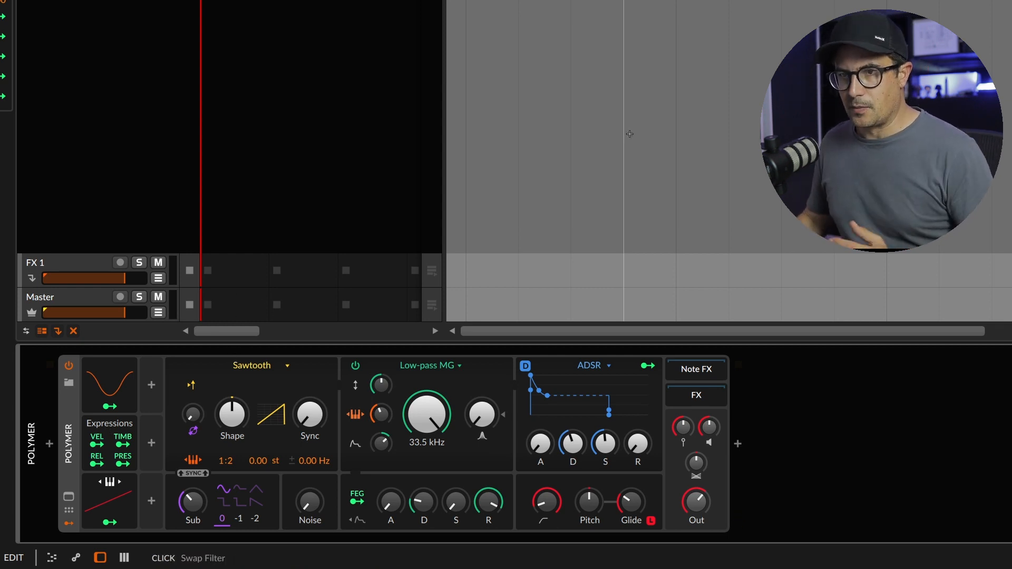
Try the Swarm oscillator in Polymer, and replace it with the Wavetable oscillator
click(290, 365)
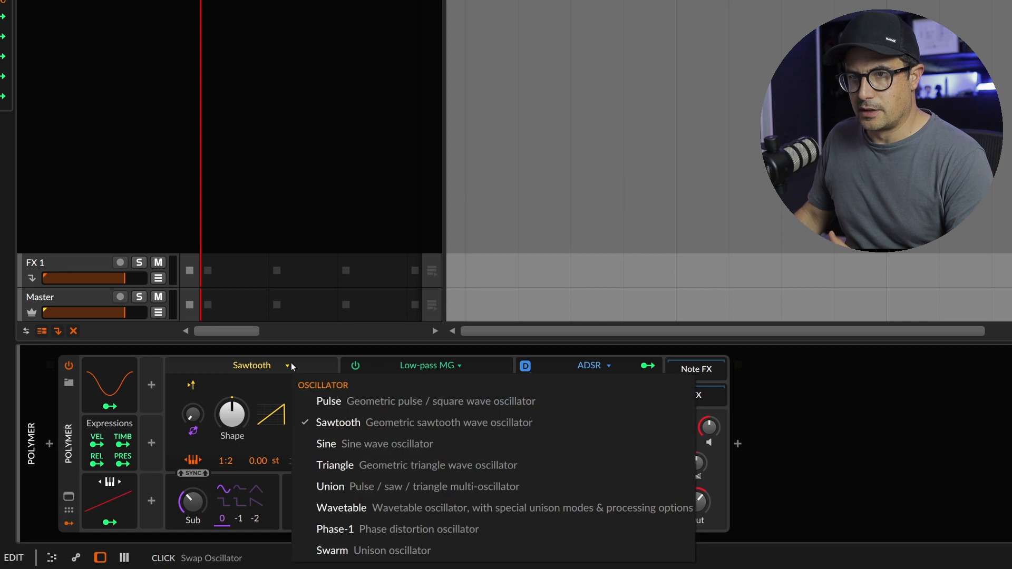
click(337, 546)
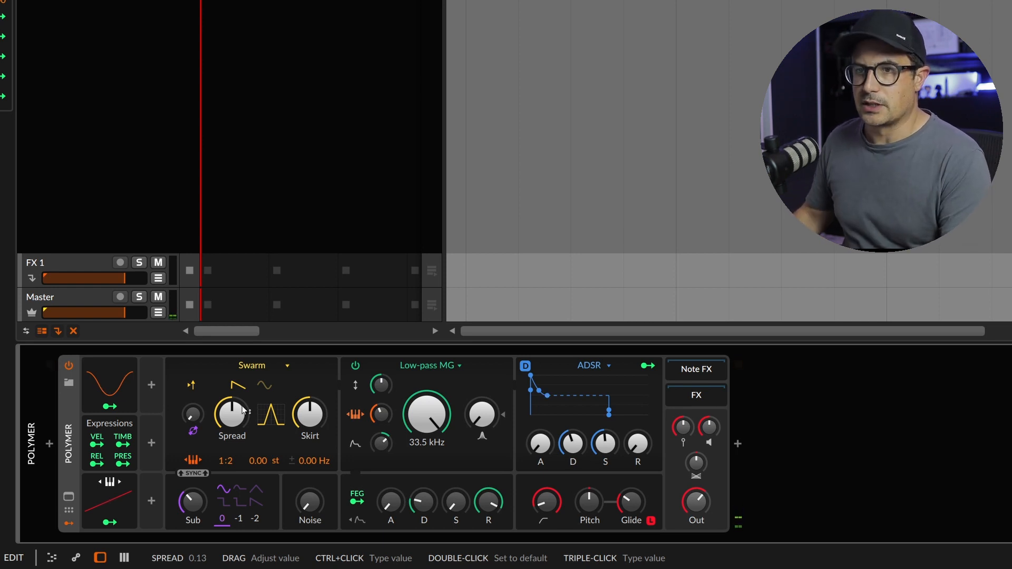
click(293, 370)
click(329, 509)
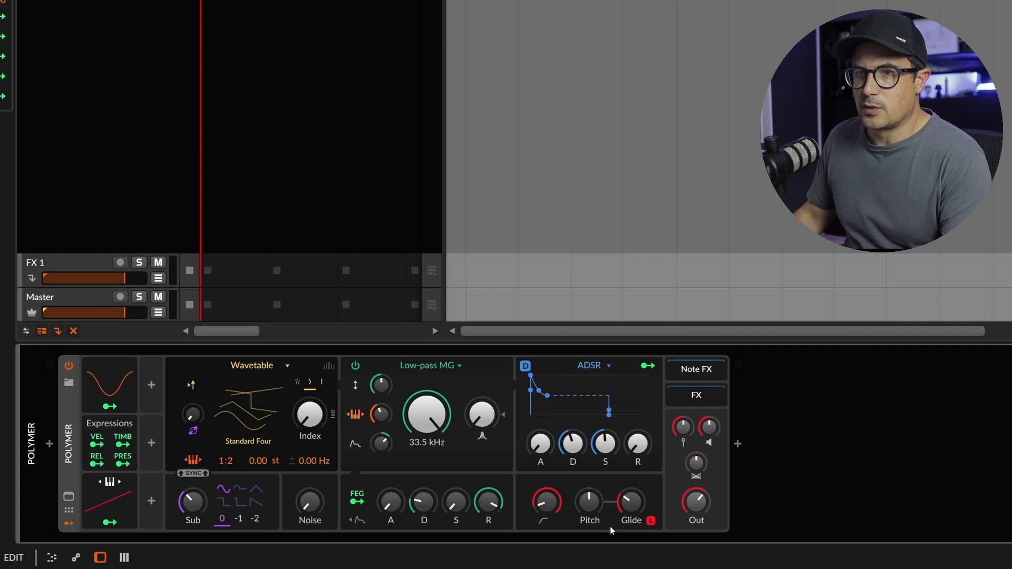
Set the wavetable oscillator's unison to 5 voices in Focused mode with a detune of about 43 cents
click(329, 365)
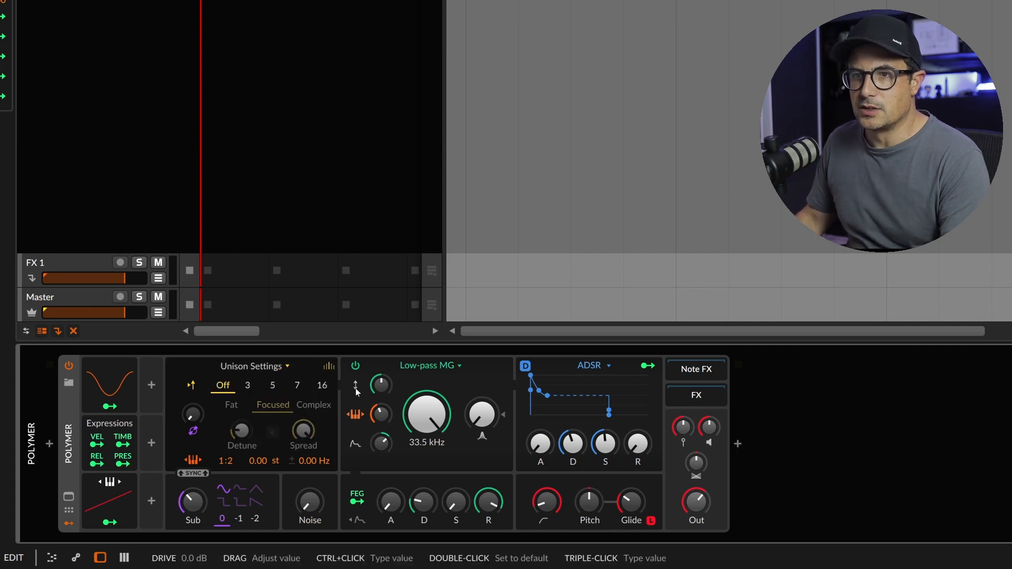
click(247, 386)
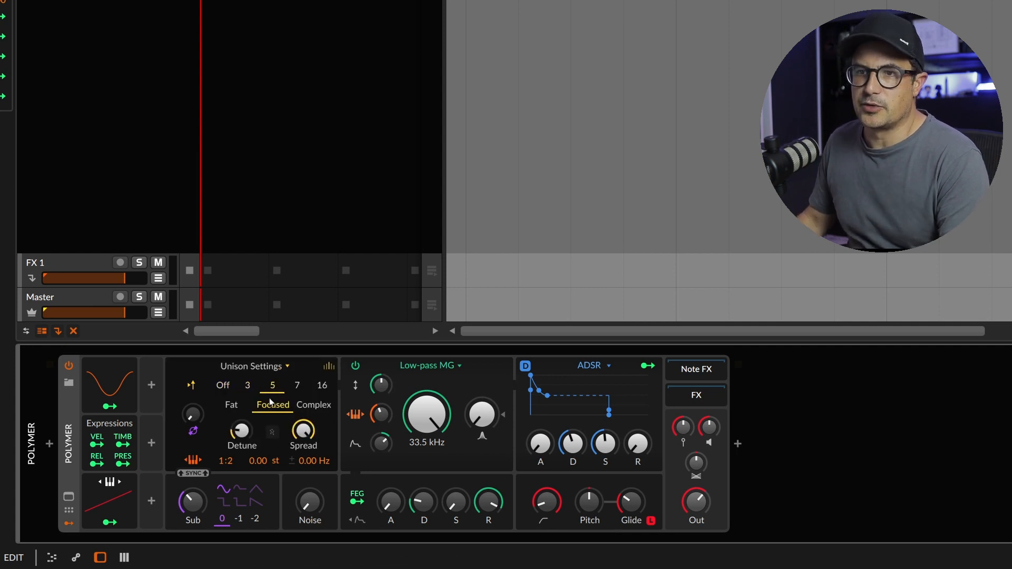
drag(241, 430, 242, 430)
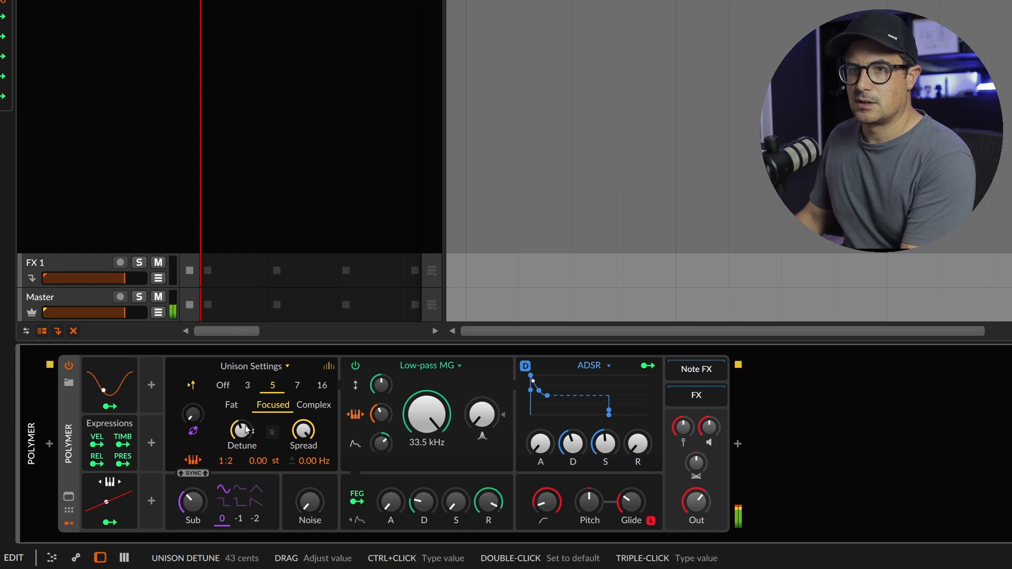
click(303, 431)
click(331, 367)
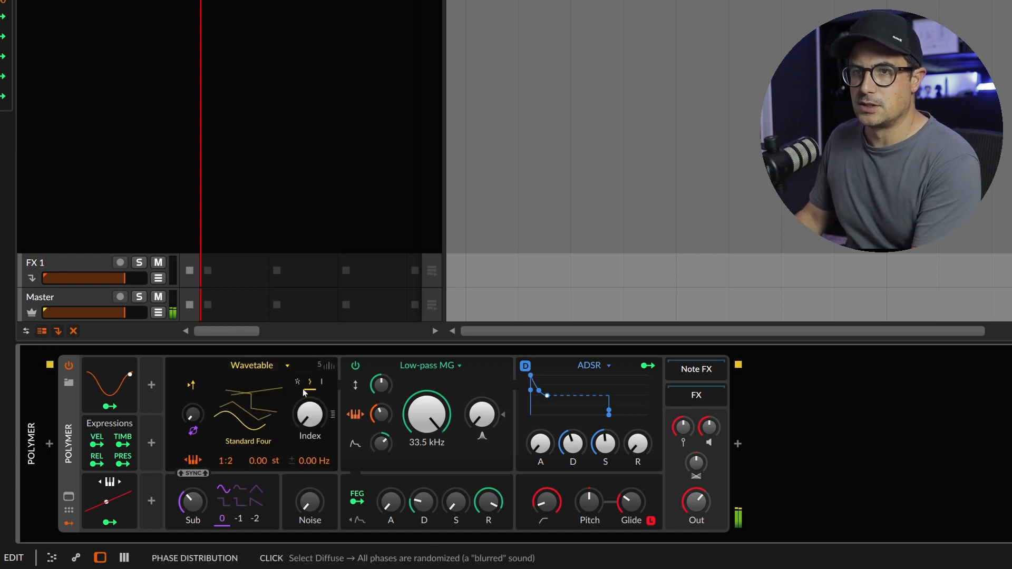
Browse the available wavetables, keep Standard Four, and switch the oscillator back to Sawtooth
click(266, 403)
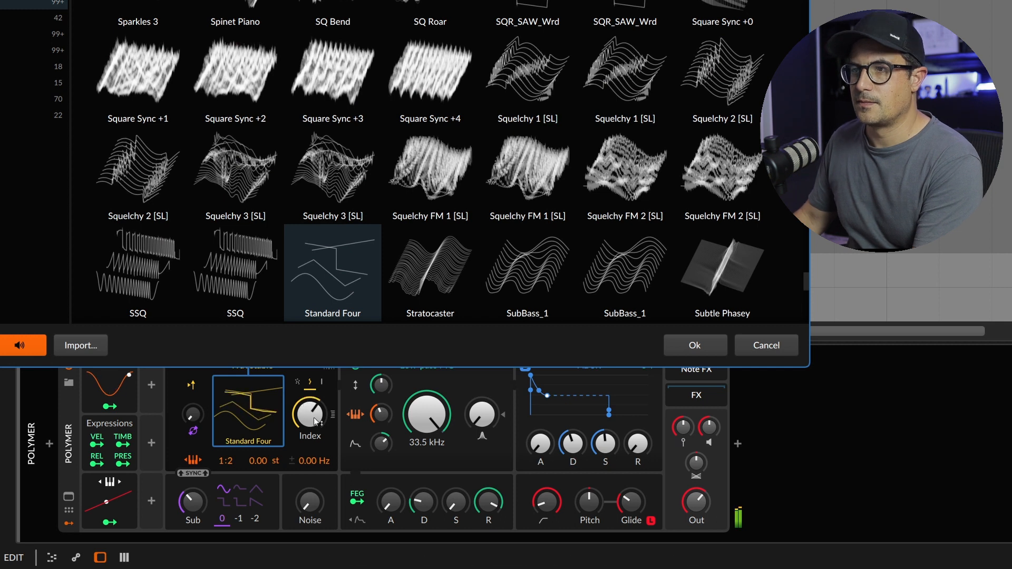
click(694, 345)
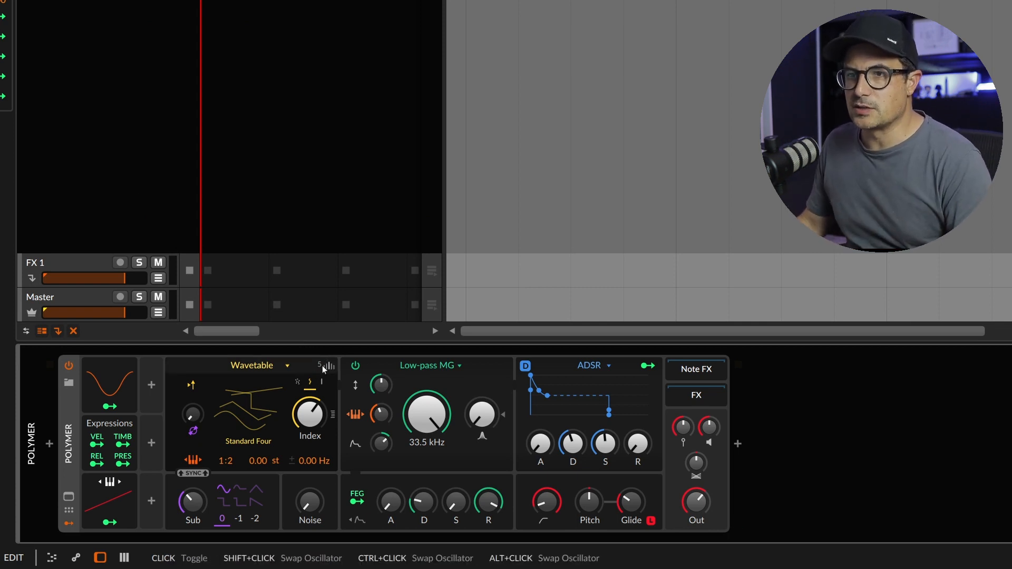
click(286, 366)
click(338, 422)
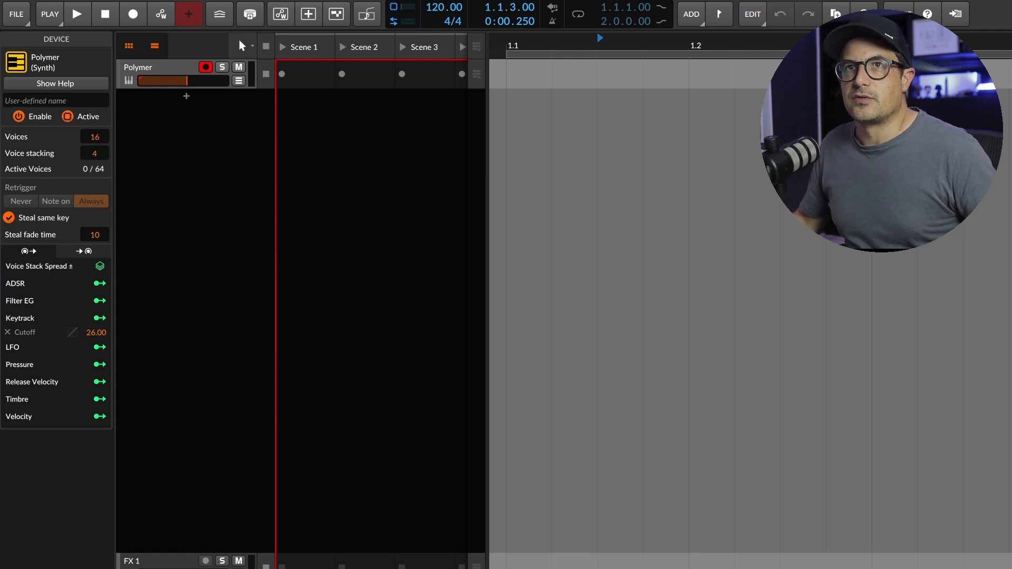
Set Polymer's voice stacking to 4 and lower the synth's output level
drag(98, 157, 99, 145)
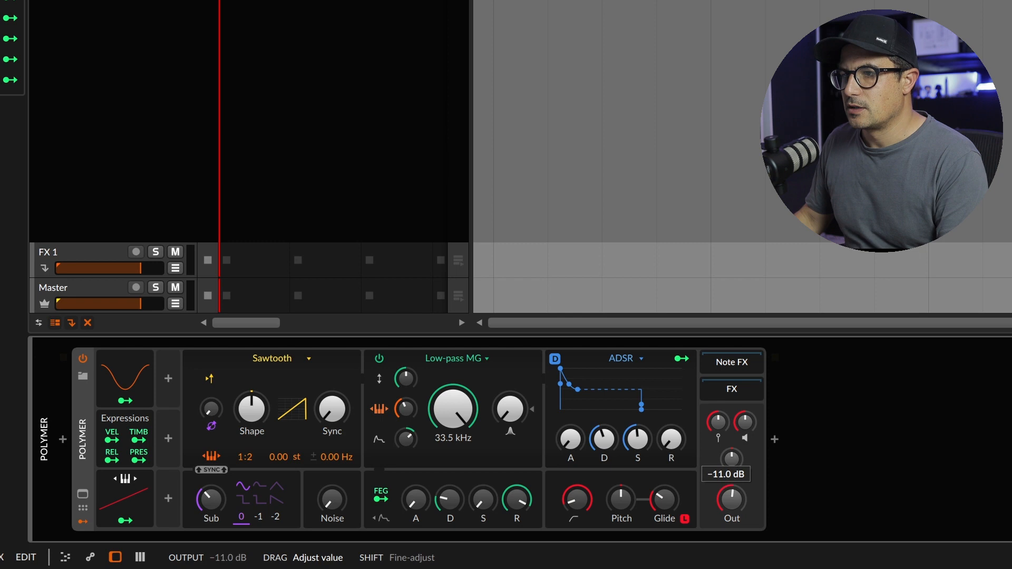
mouse_move(731, 499)
mouse_down()
mouse_move(732, 518)
mouse_move(736, 501)
mouse_up()
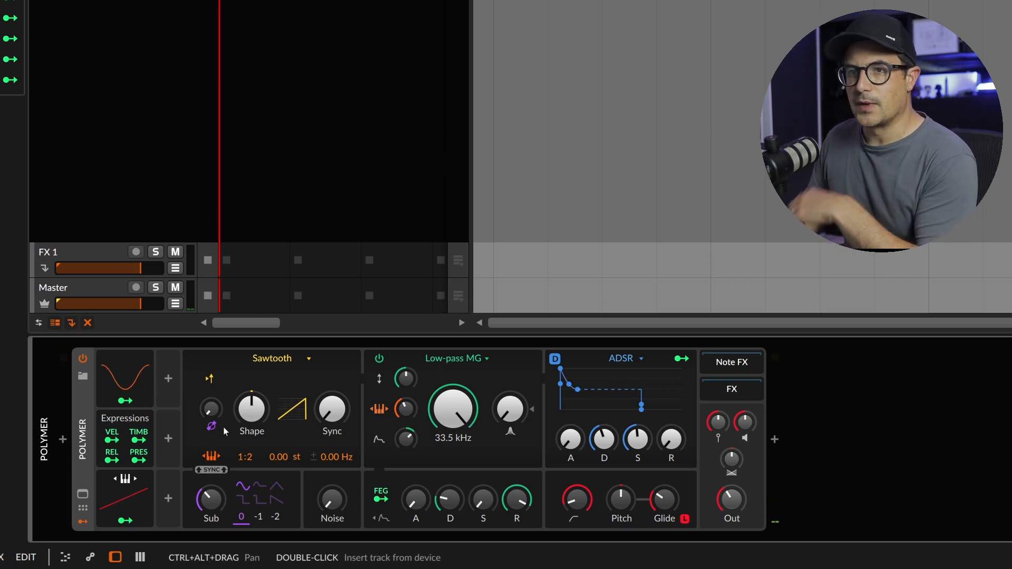
Add a Voice Stack modulator to Polymer's top free slot, expand its settings, and use the -1 to +1 distribution mode
click(170, 384)
text(v)
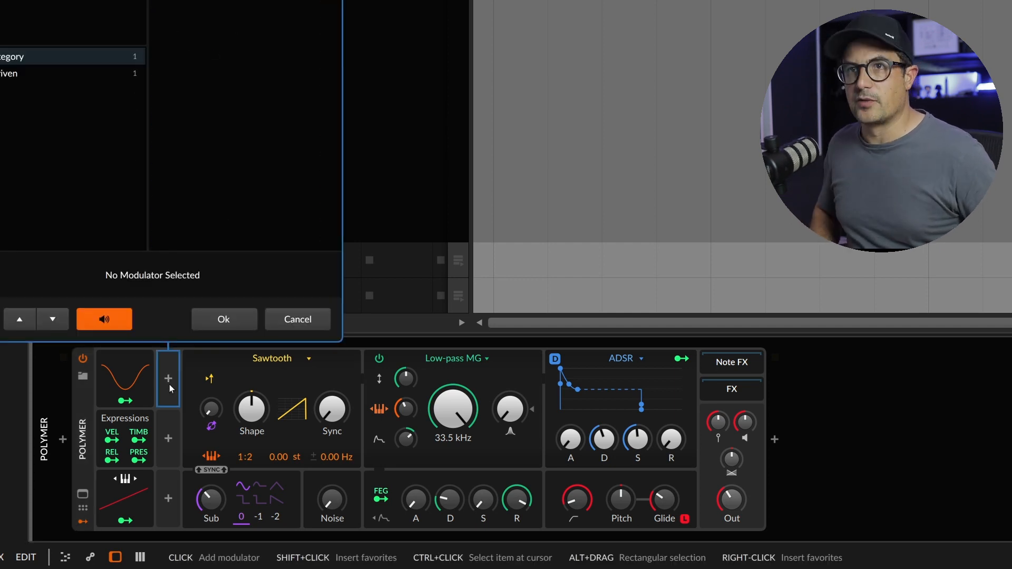
key(Return)
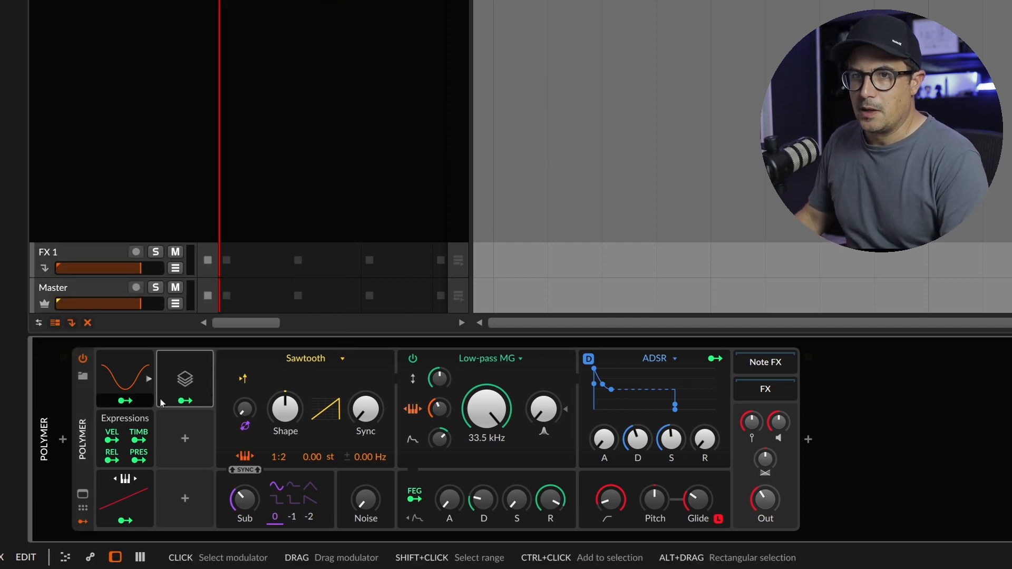
click(209, 379)
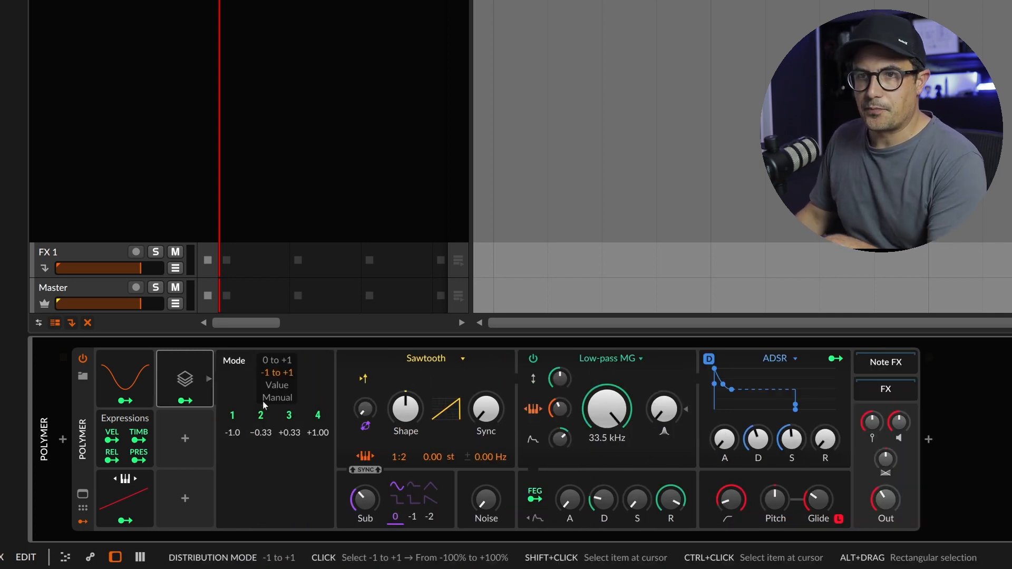
click(277, 360)
click(278, 373)
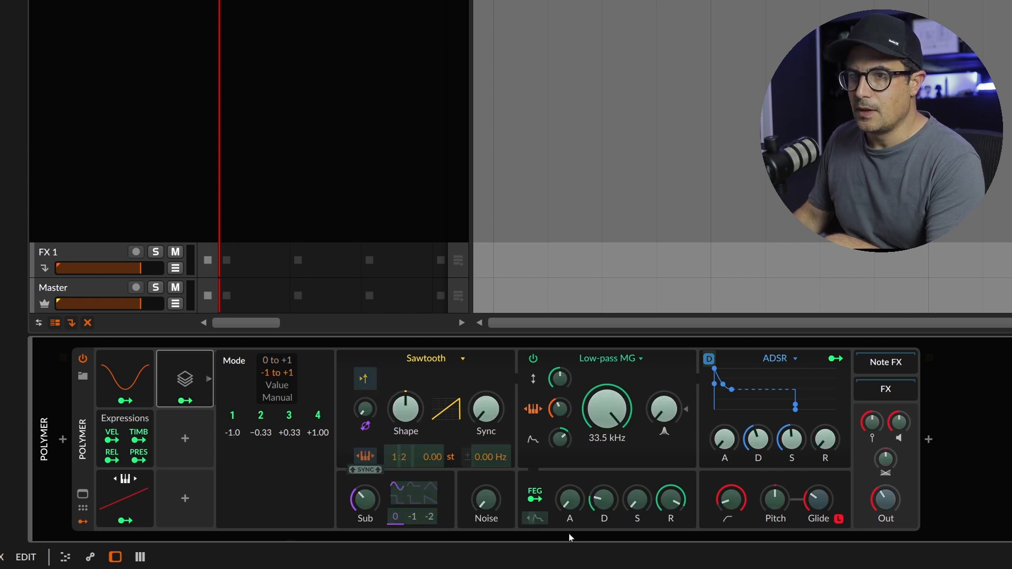
Map the Voice Stack modulator to the oscillator's pitch offset and the output pan
mouse_move(438, 456)
mouse_down()
mouse_move(438, 426)
mouse_move(439, 456)
mouse_up()
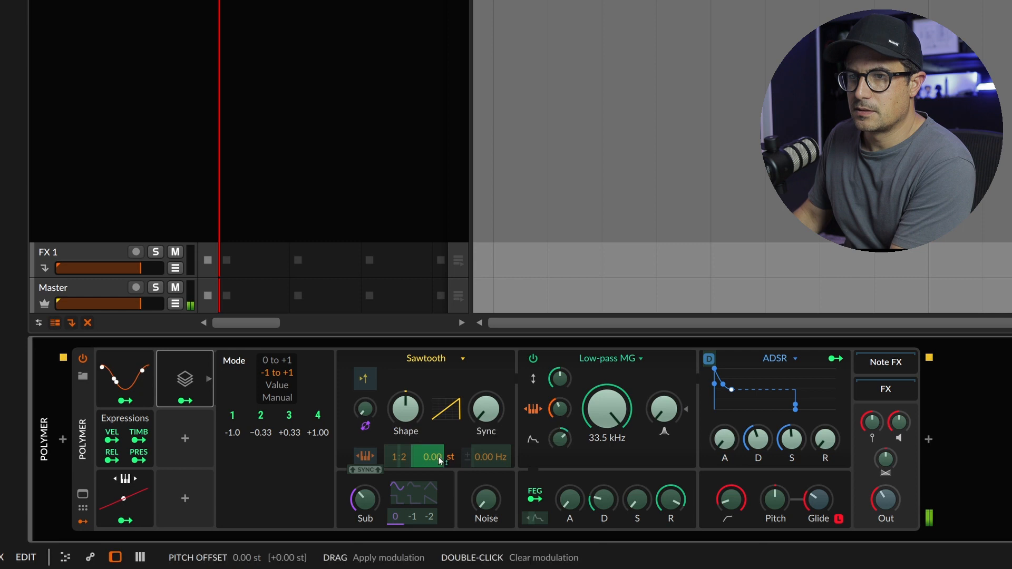
drag(885, 459, 885, 410)
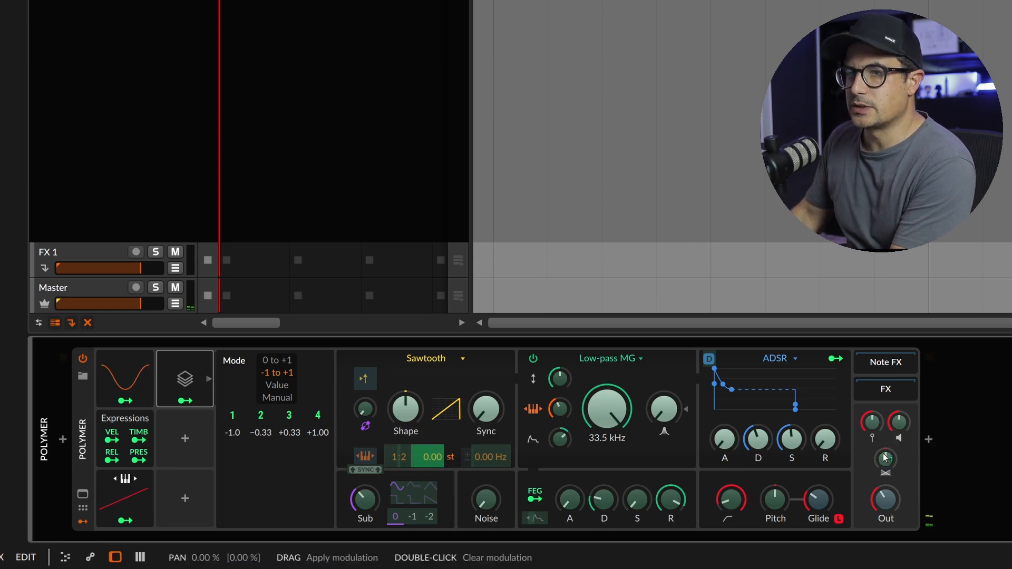
click(208, 405)
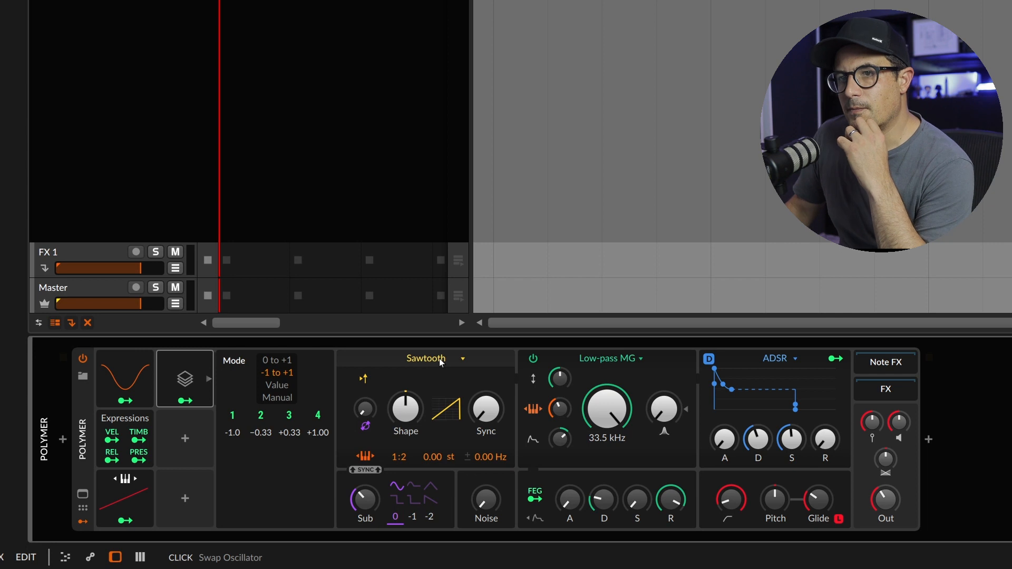
Compare the Voice Stack's 0 to +1 and -1 to +1 distribution modes, and set the mode to Value
click(275, 361)
click(282, 373)
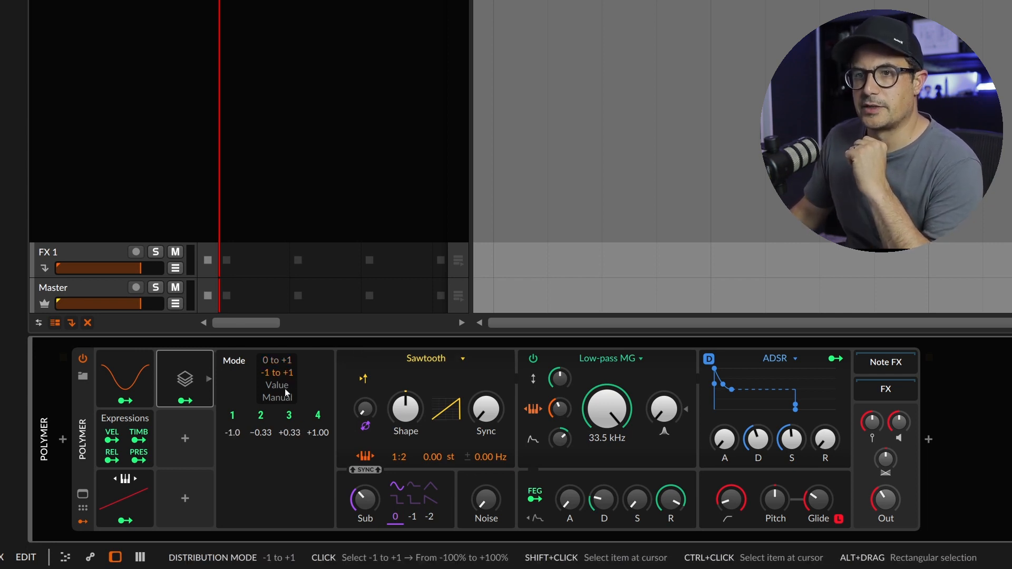
click(288, 386)
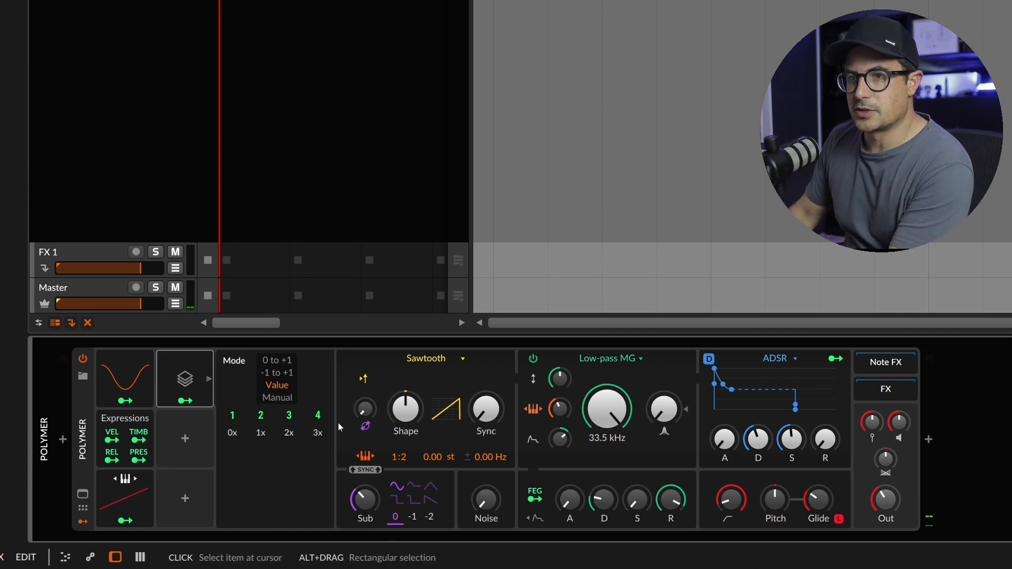
Lower the low-pass filter's cutoff to 79.7 Hz and lengthen the filter envelope's decay
click(195, 401)
drag(606, 407, 607, 438)
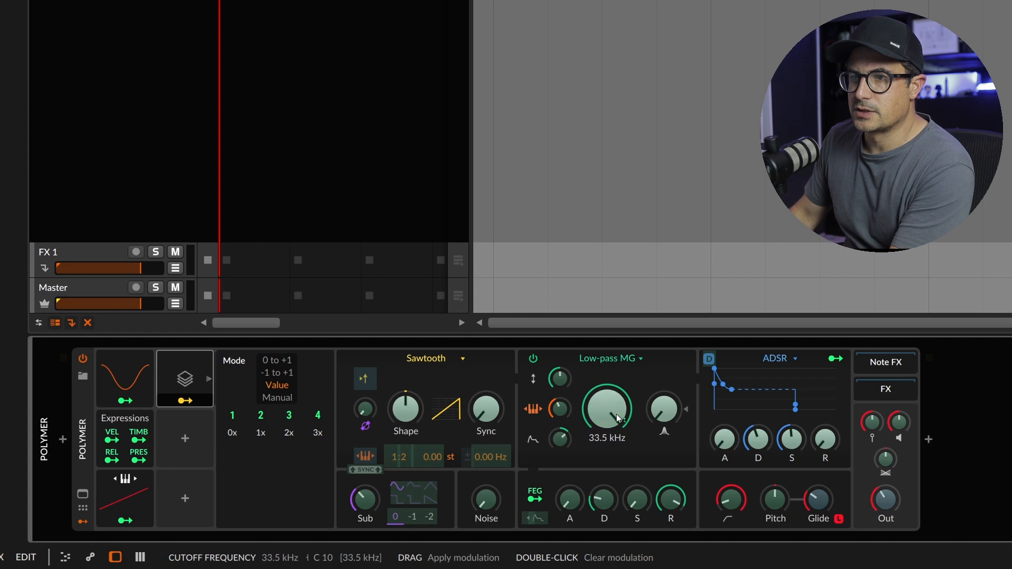
click(185, 401)
drag(606, 407, 605, 422)
drag(601, 512, 599, 509)
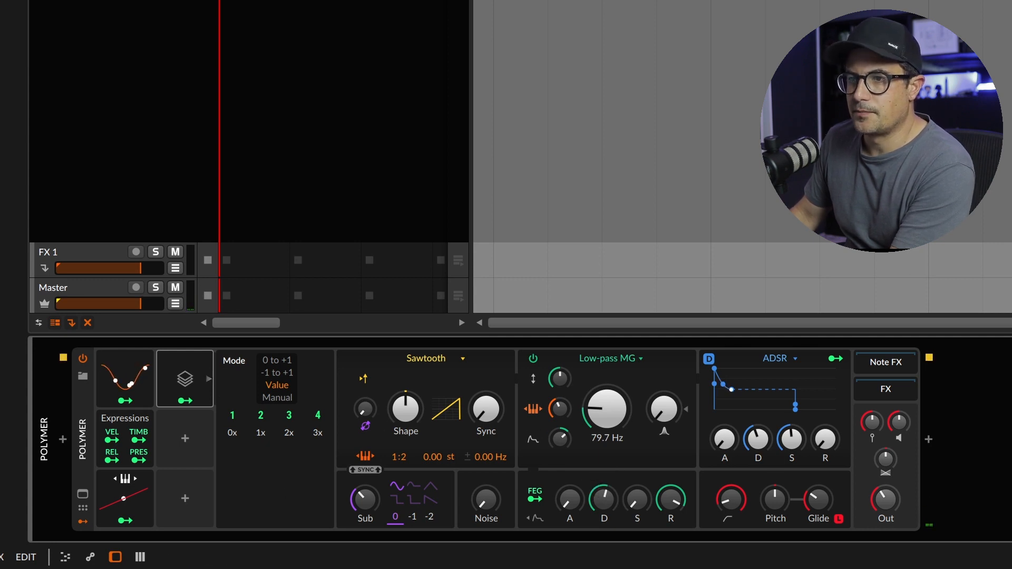
Map the Voice Stack modulator to the filter cutoff with a small positive amount
click(185, 401)
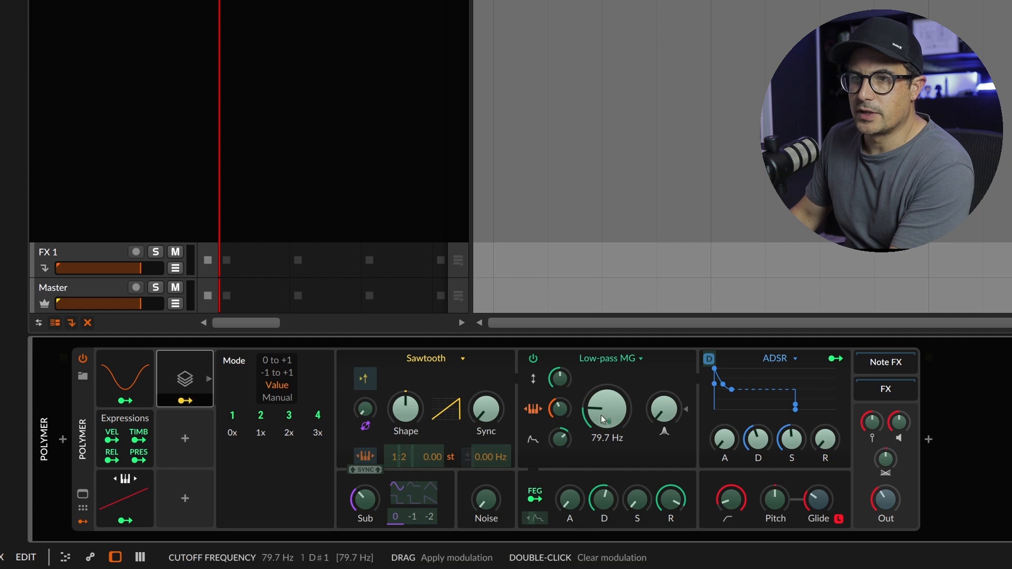
mouse_move(588, 440)
mouse_down()
mouse_move(588, 393)
mouse_move(602, 415)
mouse_move(604, 448)
mouse_up()
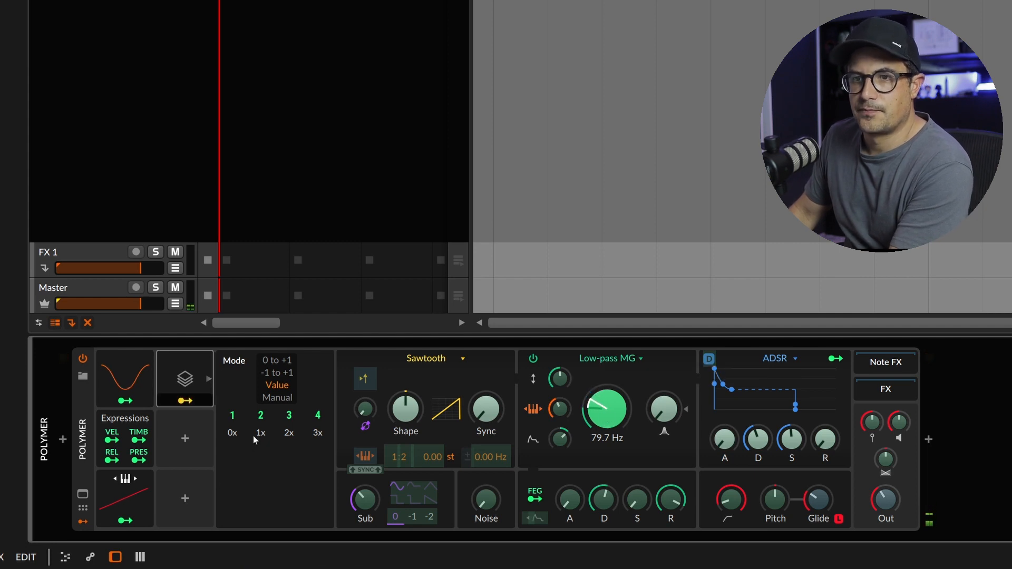
click(186, 401)
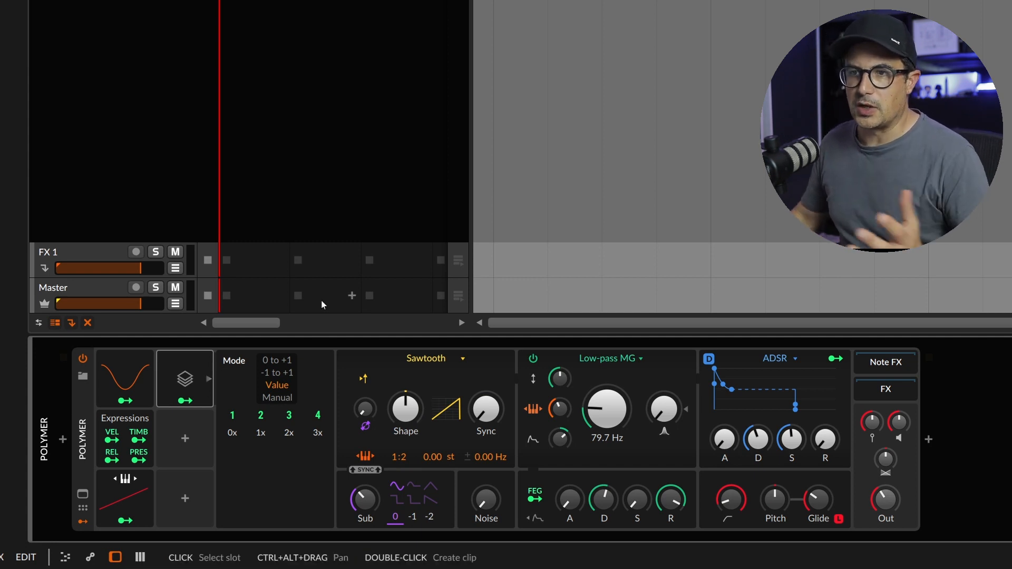
Change Polymer's oscillator from Sawtooth to Wavetable
click(454, 359)
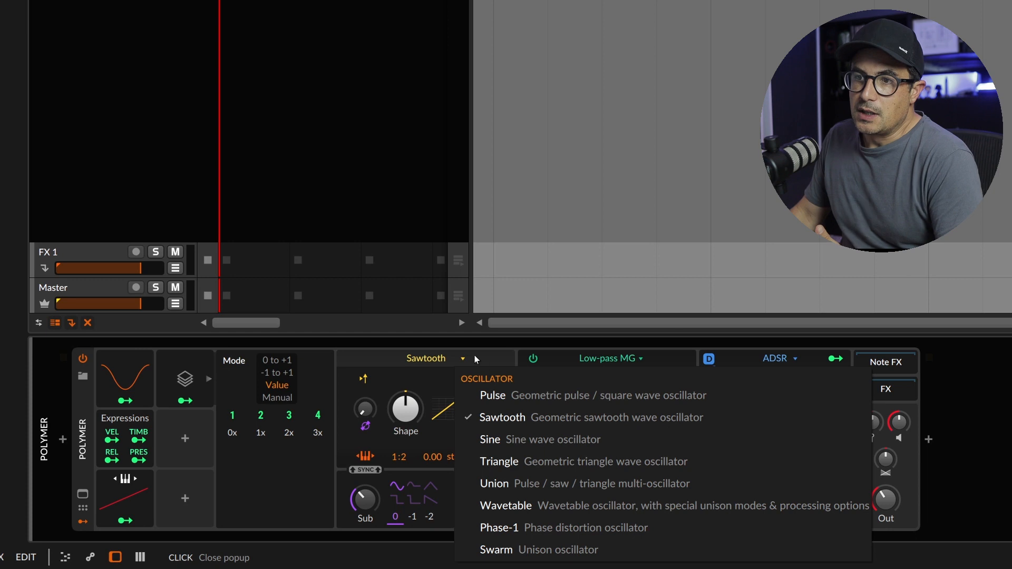
click(506, 505)
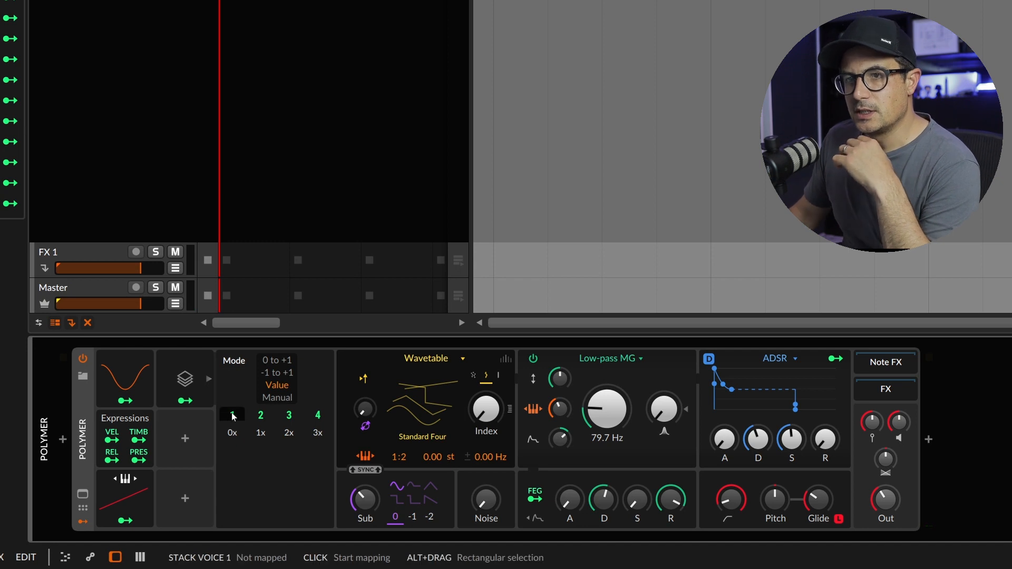
Try the Voice Stack's Manual distribution mode and set it back to -1 to +1
click(280, 376)
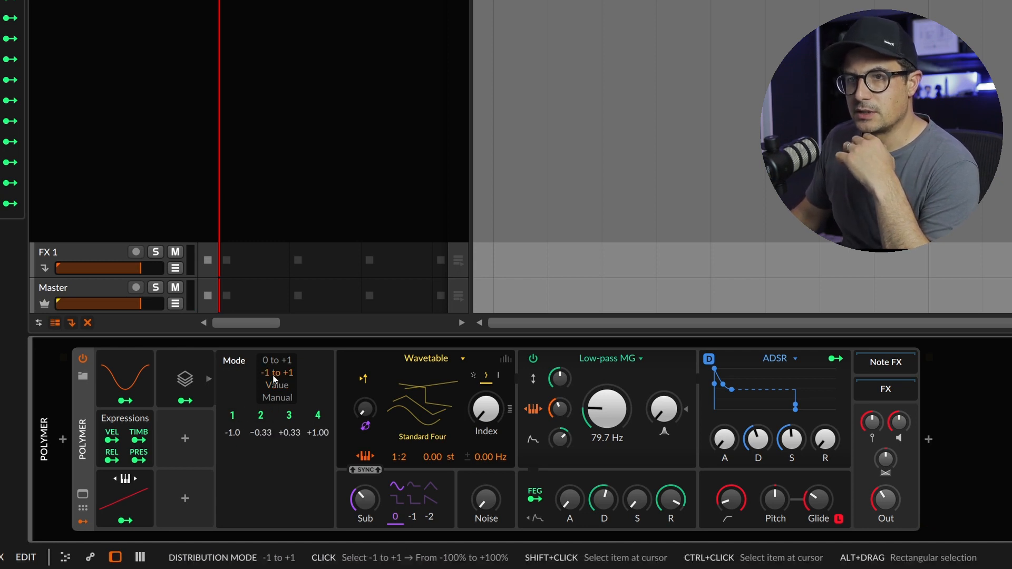
click(275, 399)
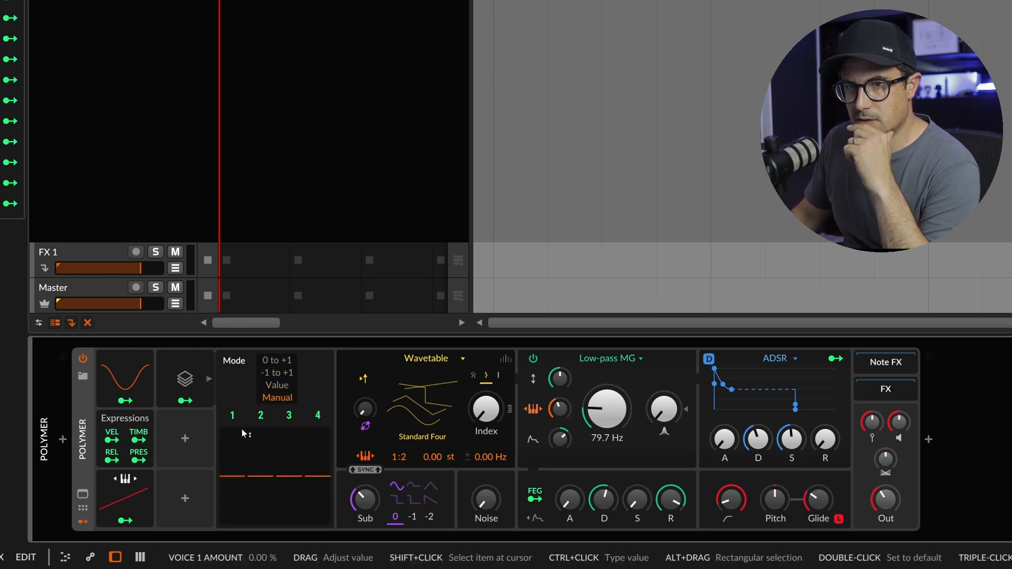
click(282, 374)
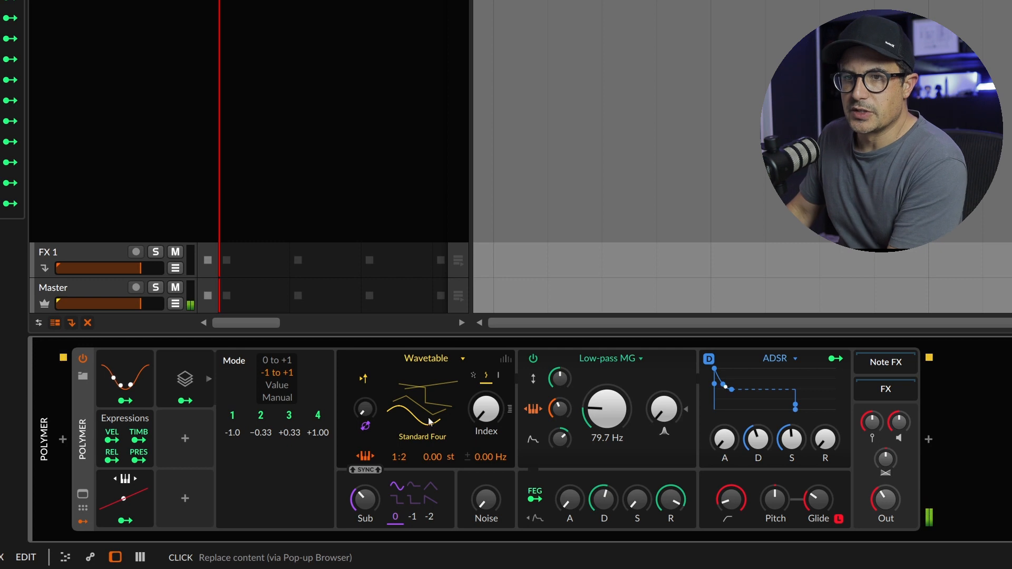
Map stack voices 2, 3 and 4 to the wavetable index with amounts 0.351, 0.663 and full range
click(261, 415)
drag(486, 416, 486, 380)
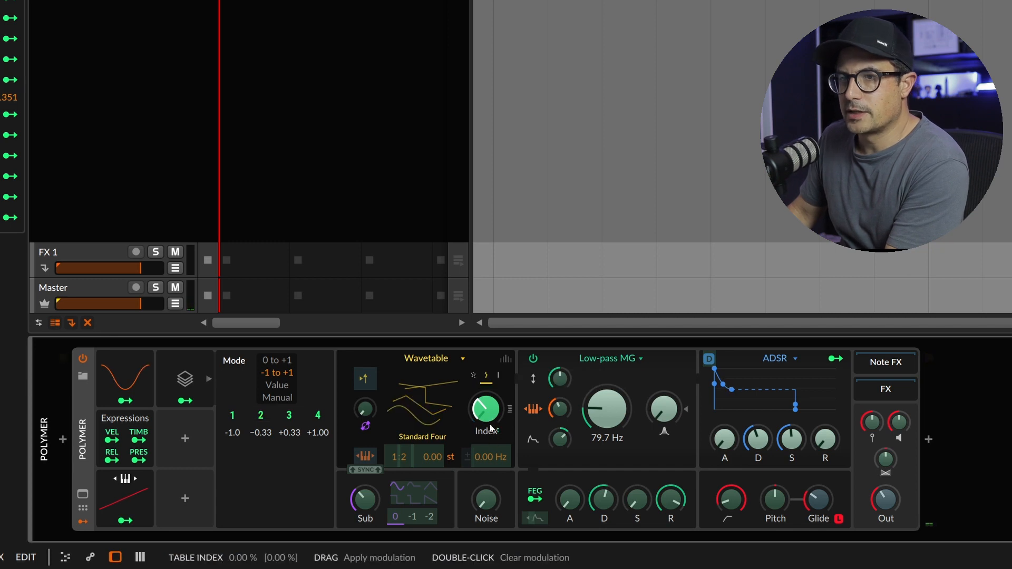
click(289, 415)
drag(486, 417, 486, 349)
click(317, 416)
drag(485, 411, 485, 321)
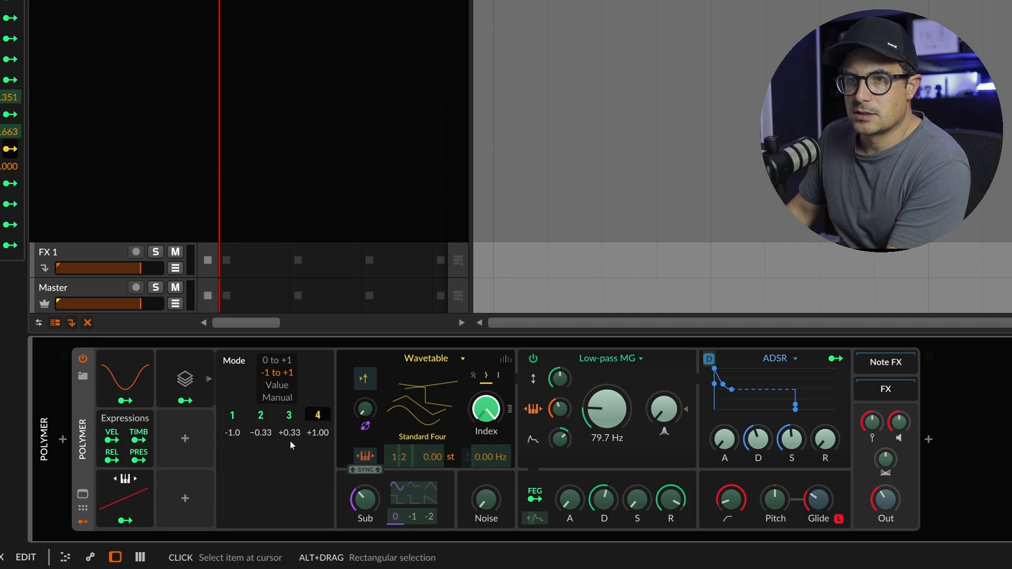
click(320, 417)
Raise the filter cutoff to 33.5 kHz and map stack voice 2 to the oscillator's pitch offset with an amount of 0.029
drag(614, 407, 588, 416)
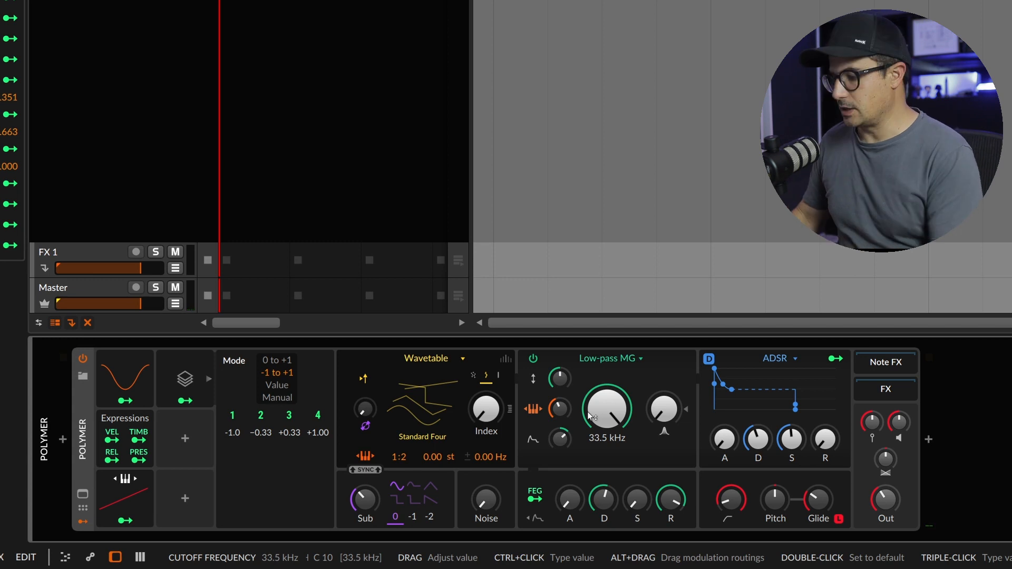
click(268, 417)
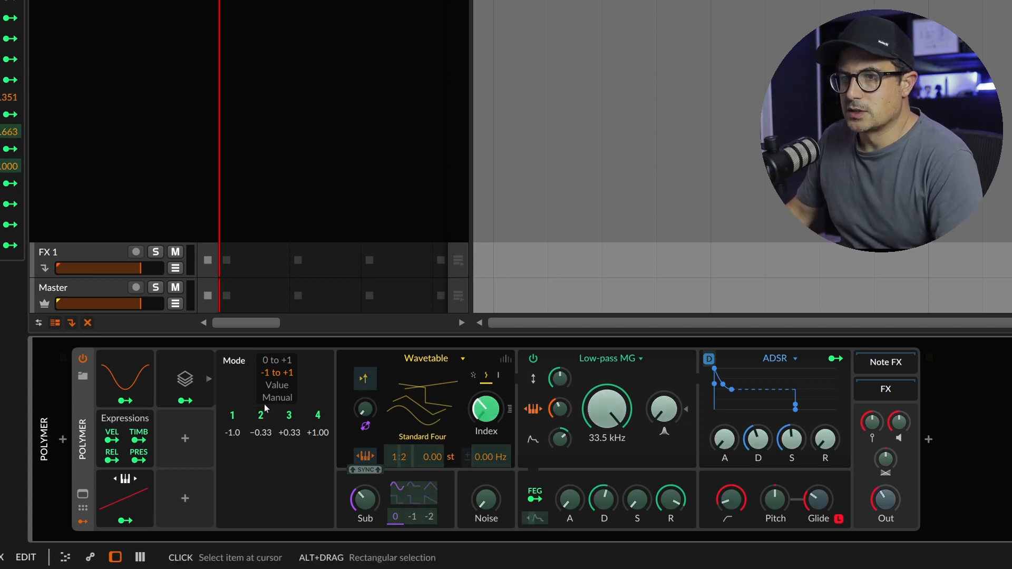
drag(428, 456, 428, 444)
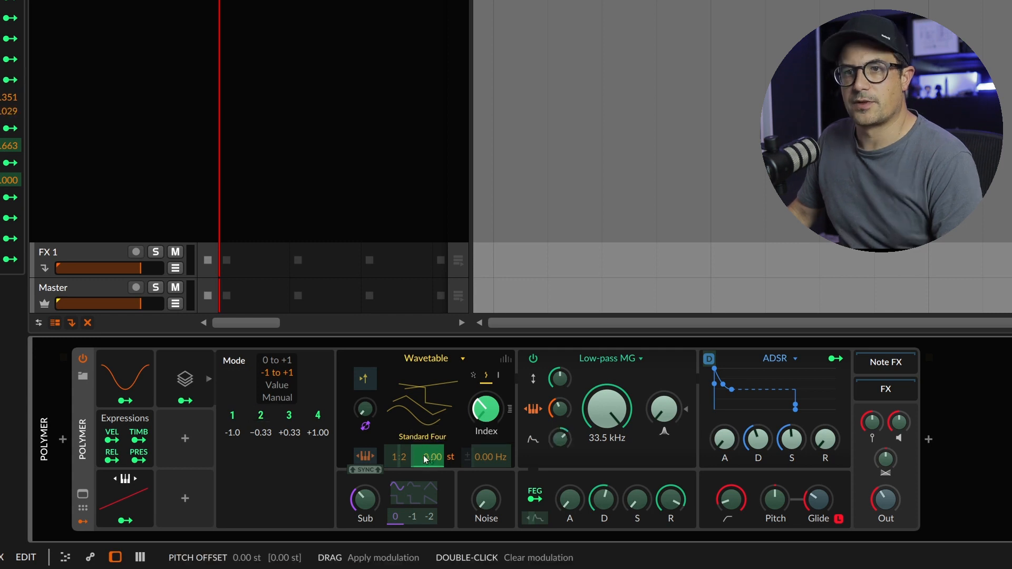
Map stack voice 3 to the oscillator's pitch offset at 12.00 semitones and stack voice 4 at -12.3 semitones
click(281, 414)
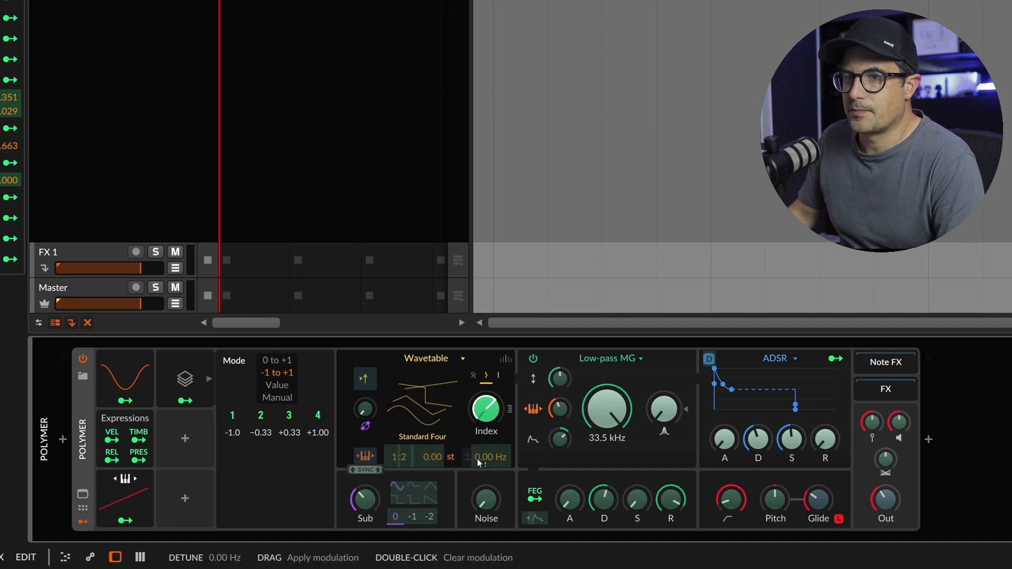
drag(420, 458, 419, 444)
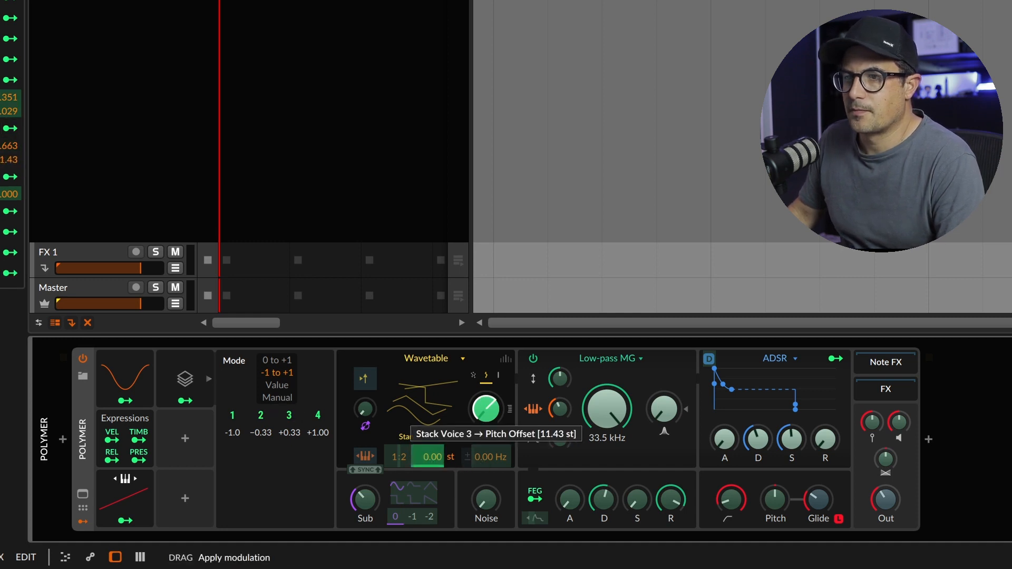
click(317, 415)
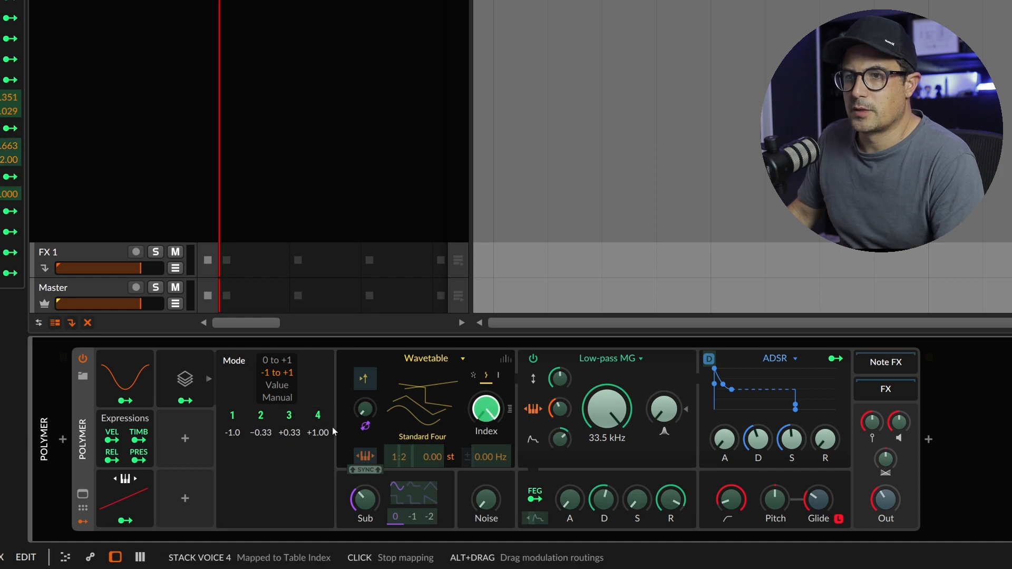
drag(427, 457, 427, 469)
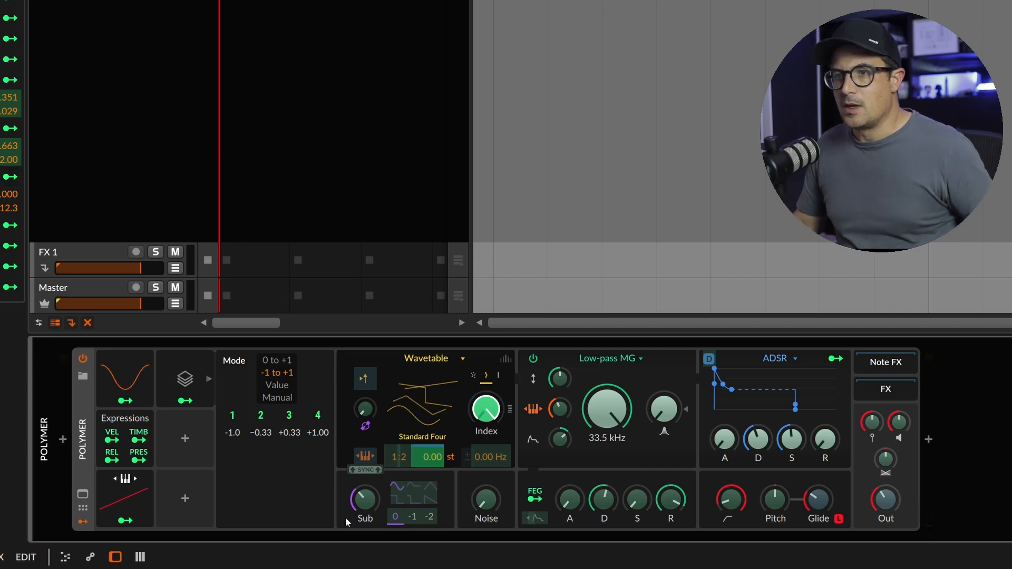
click(319, 418)
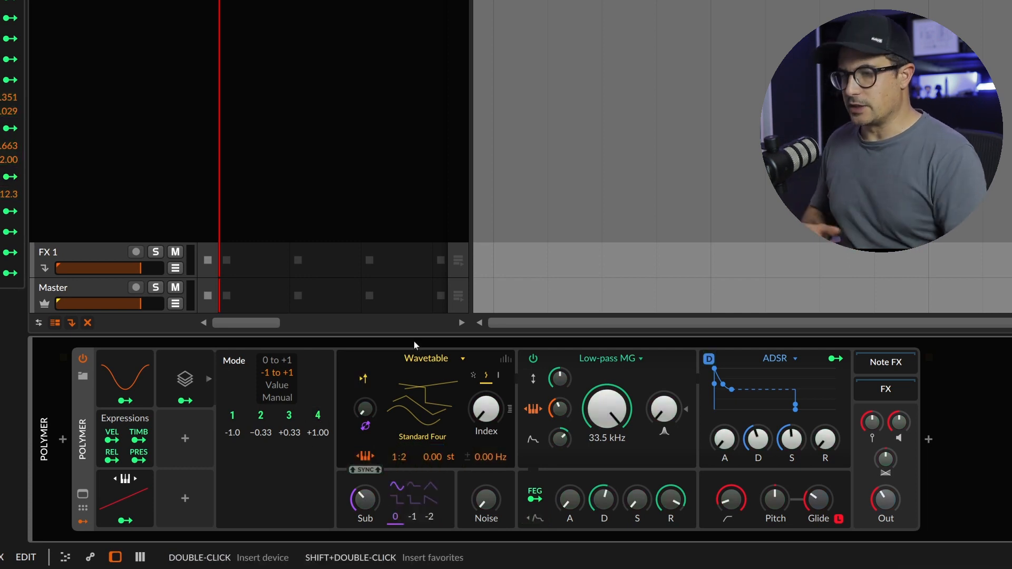
Delete the Voice Stack modulator and change the oscillator from Wavetable to Sawtooth
click(167, 385)
key(Delete)
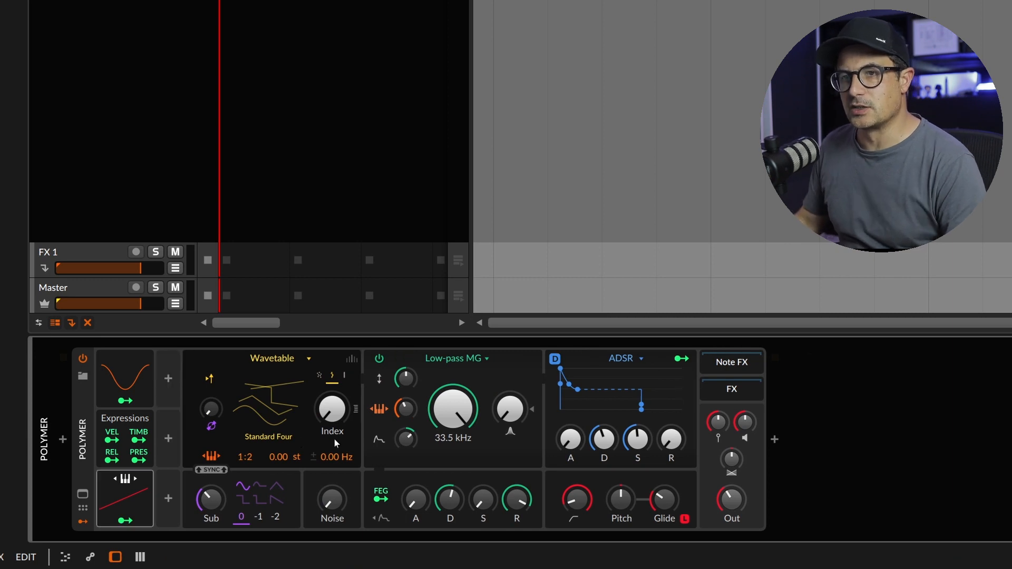
click(299, 358)
click(398, 352)
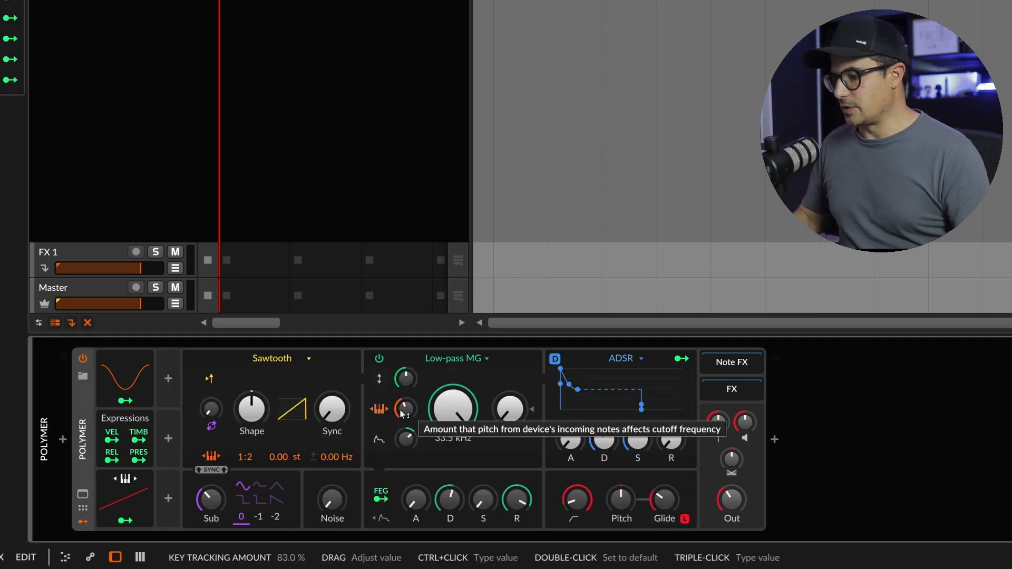
Lower the filter cutoff to 778 Hz and change the filter to Sallen-Key in LP 2 mode
drag(473, 382, 473, 474)
click(466, 358)
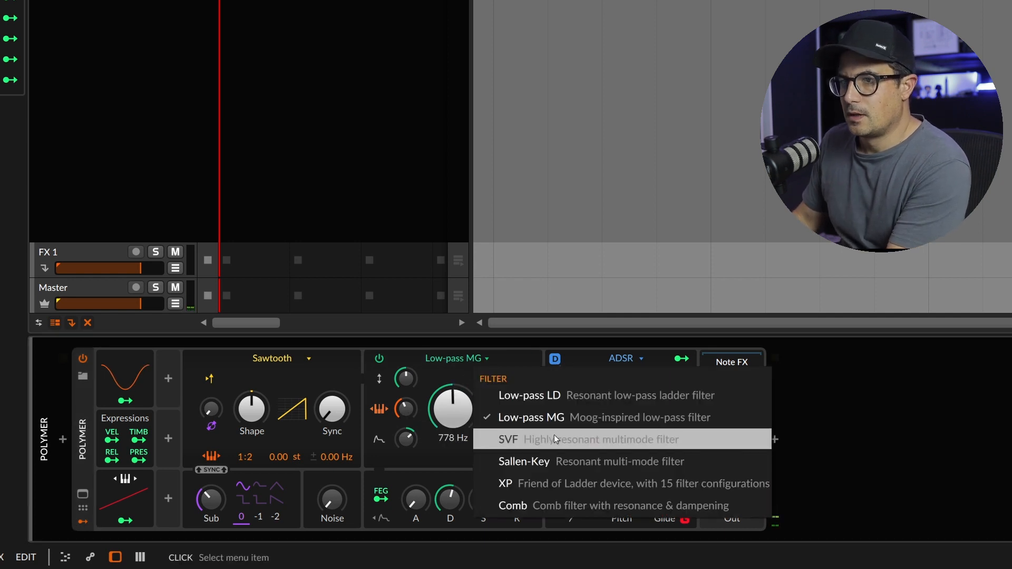
click(606, 462)
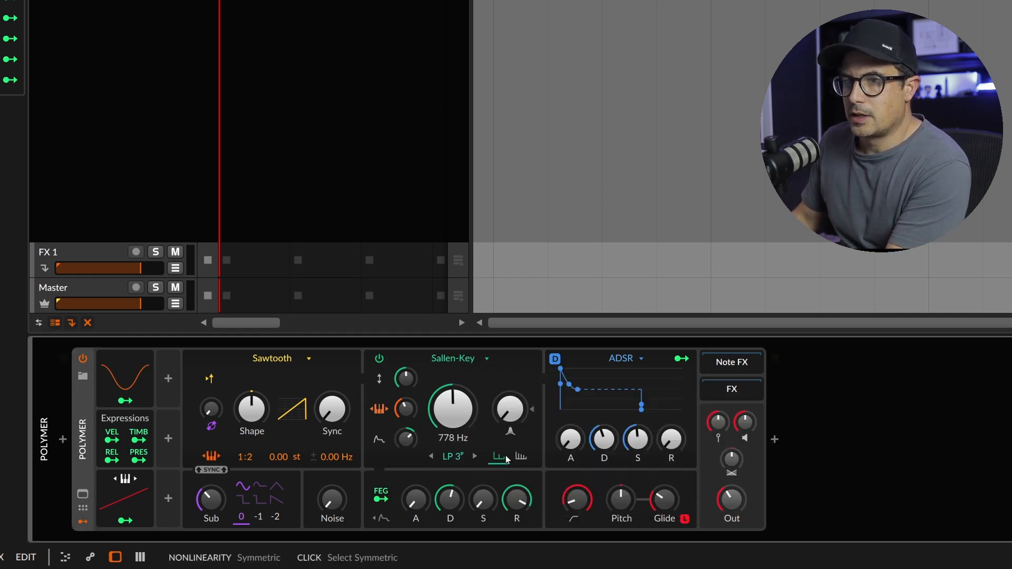
click(453, 456)
click(465, 195)
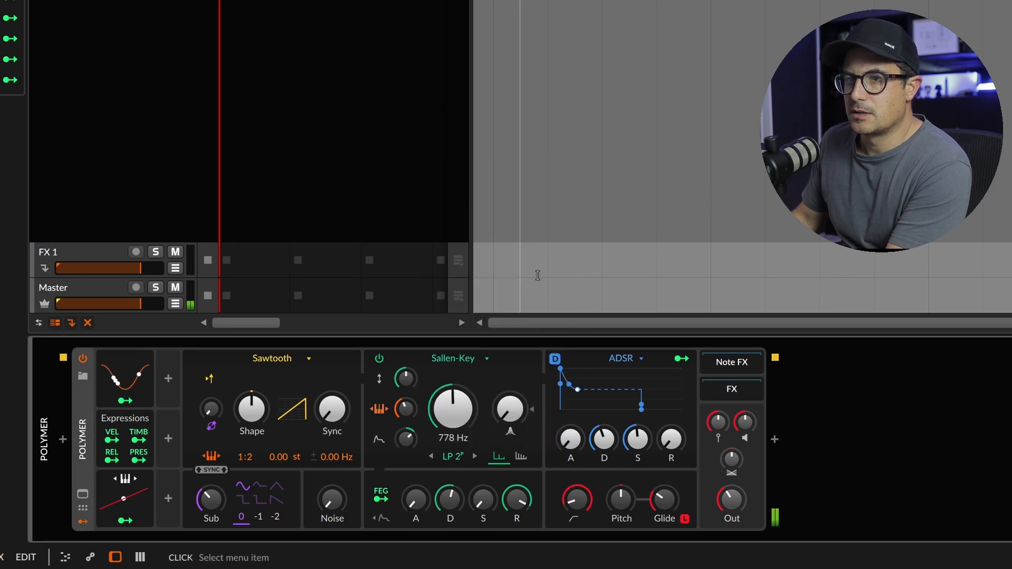
Set the filter cutoff to 638 Hz, add some resonance and switch the filter's nonlinearity to Asymmetric
mouse_move(452, 409)
mouse_down()
mouse_move(453, 421)
mouse_move(454, 404)
mouse_up()
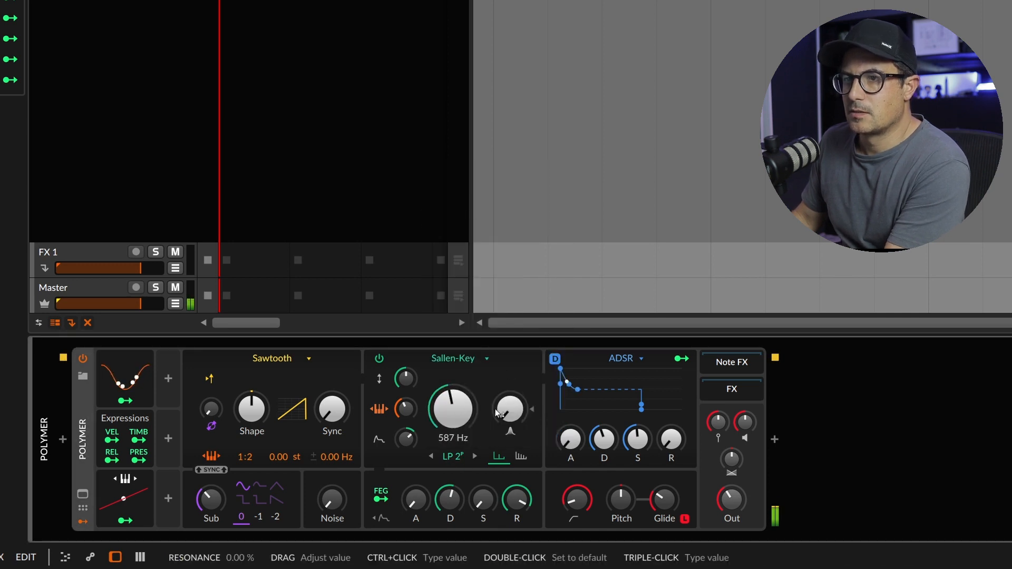
click(522, 456)
click(499, 456)
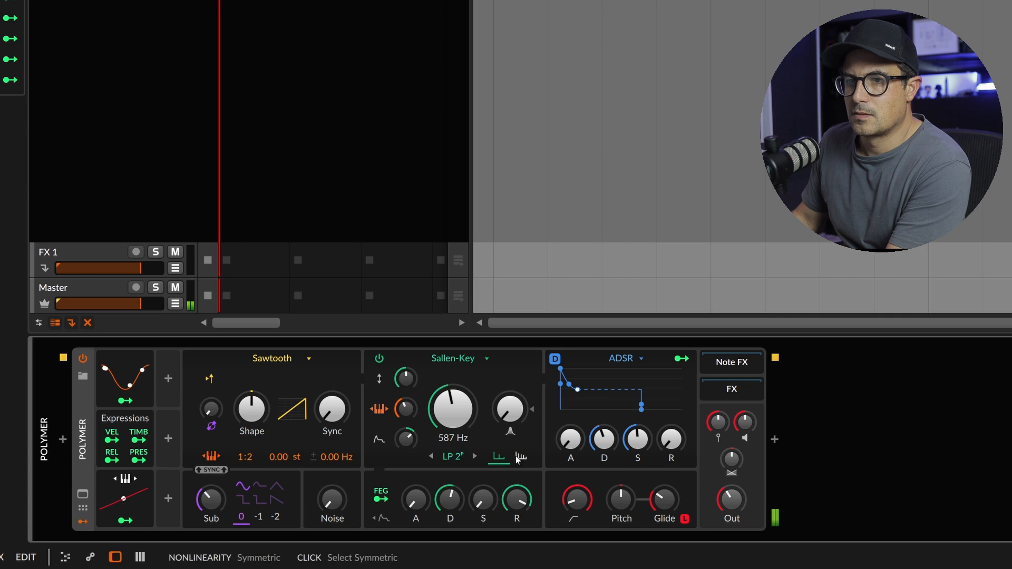
drag(510, 409, 510, 421)
click(521, 456)
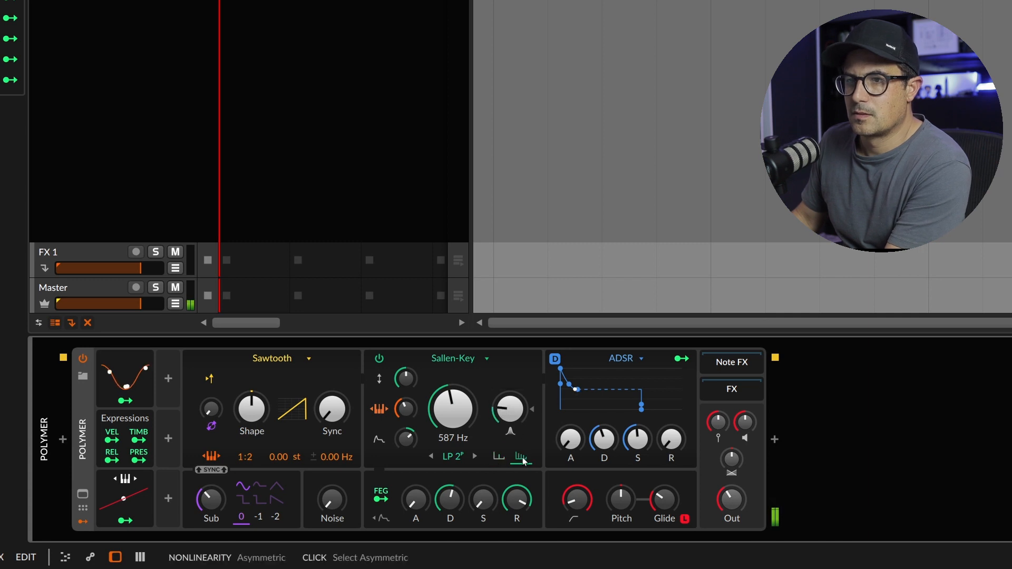
drag(452, 408, 453, 405)
Shape the amplitude ADSR with full sustain, a slower attack and a longer release
drag(644, 454, 644, 405)
drag(671, 440, 671, 429)
drag(570, 440, 564, 427)
mouse_move(660, 452)
mouse_down()
mouse_move(660, 438)
mouse_move(672, 450)
mouse_up()
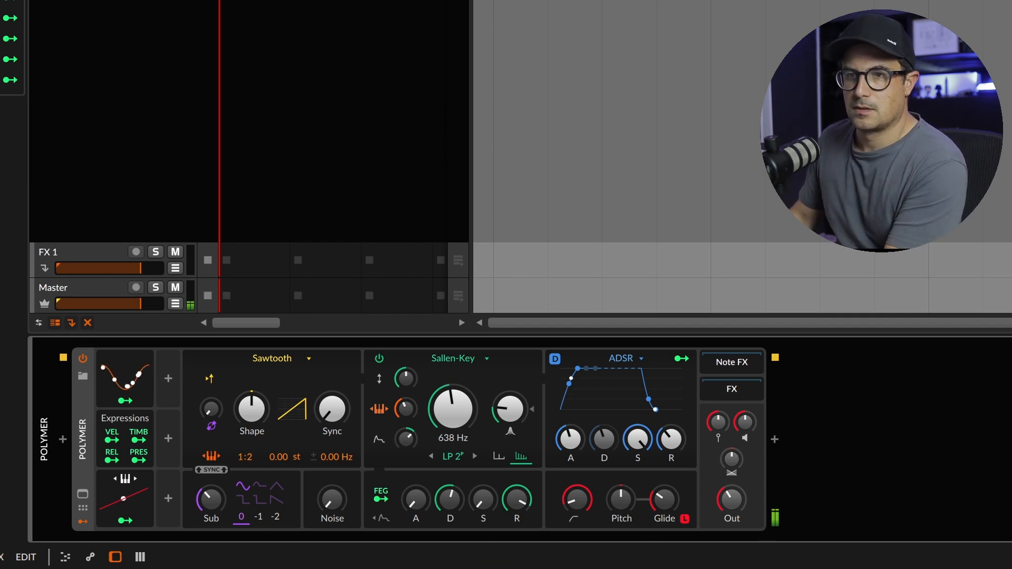
Map the LFO to the filter cutoff with a positive amount and raise the filter resonance to 34.5 %
click(142, 404)
drag(453, 409, 453, 398)
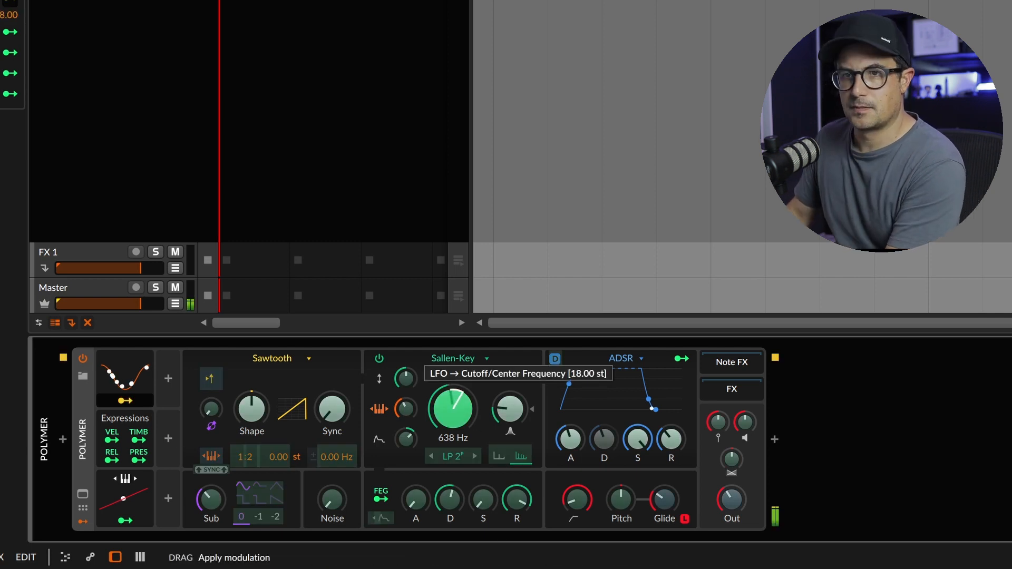
drag(447, 420, 447, 418)
click(125, 401)
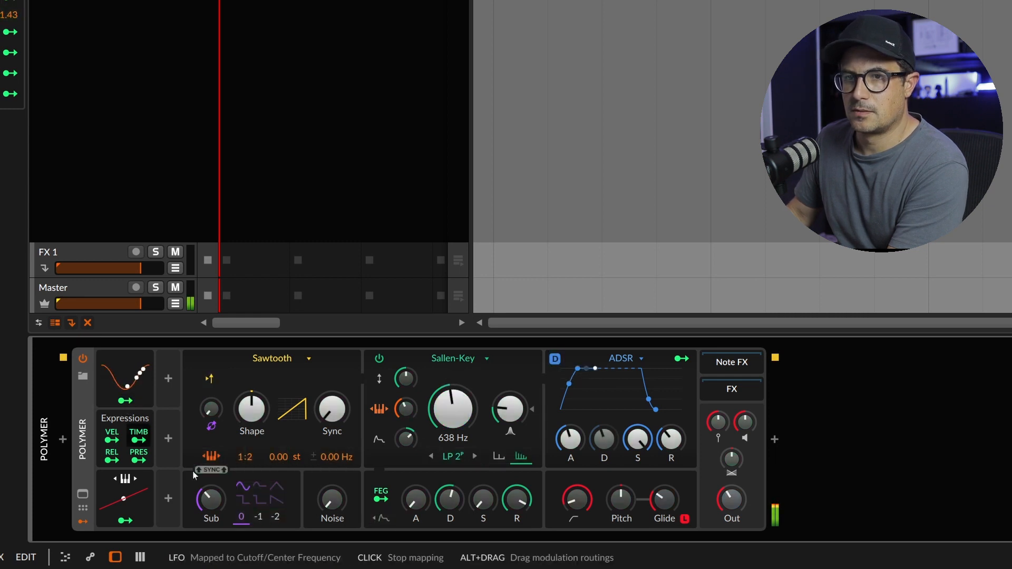
drag(515, 411, 515, 398)
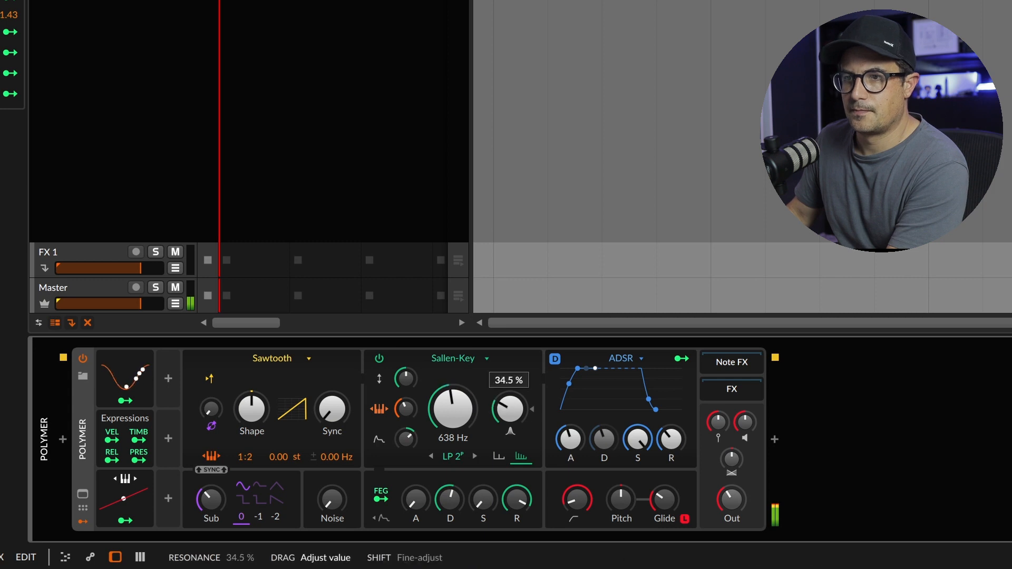
Add an ADSR modulator to Polymer in the empty slot beside the LFO
click(121, 385)
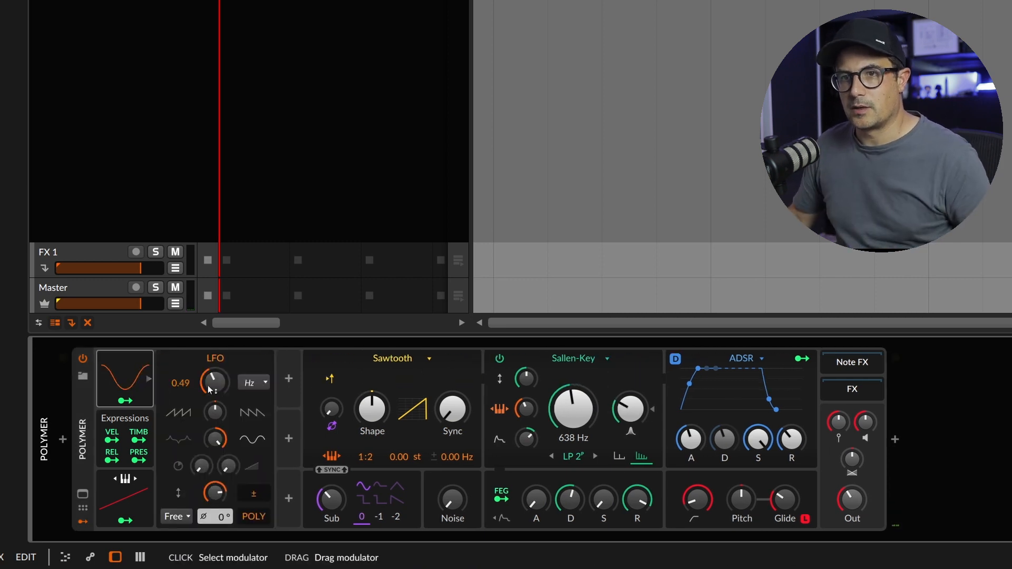
click(170, 379)
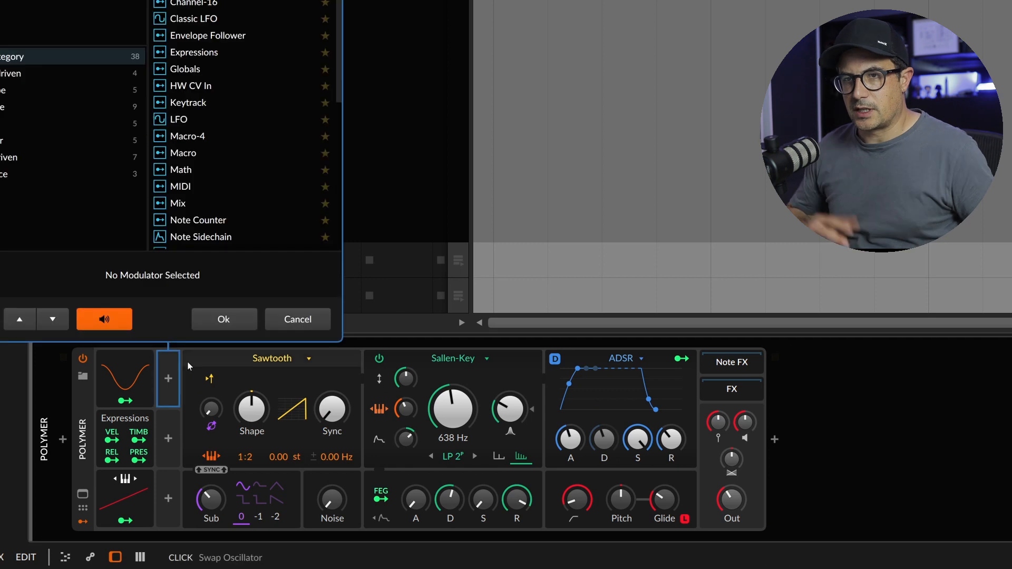
text(env)
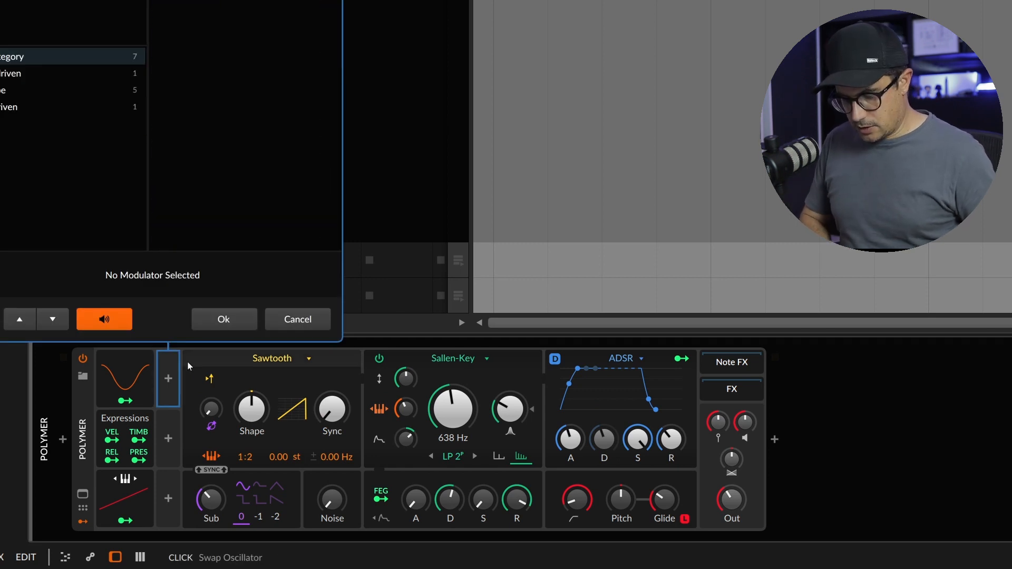
key(BackSpace)
key(BackSpace)
key(BackSpace)
text(adsr)
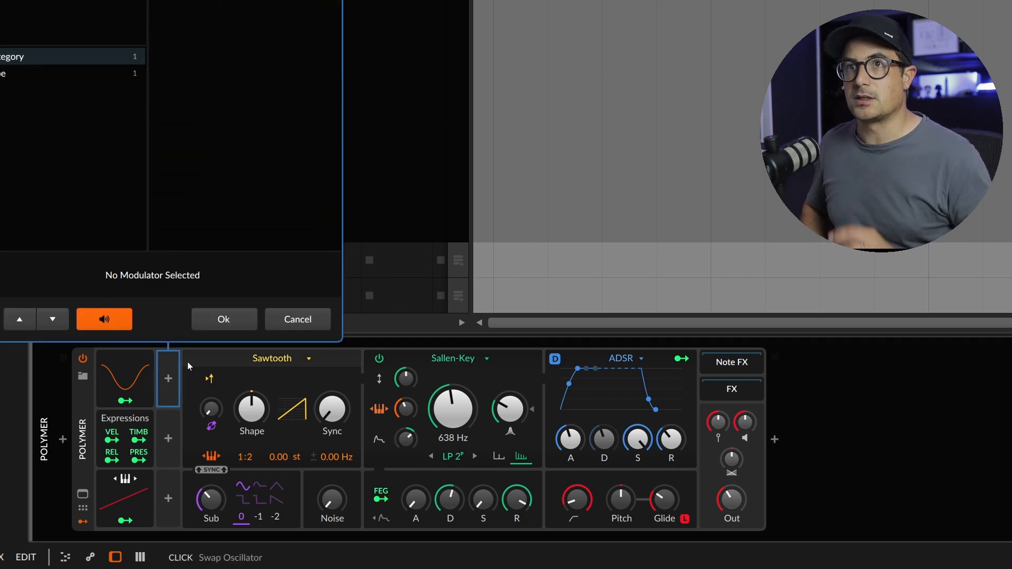
key(Down)
key(Return)
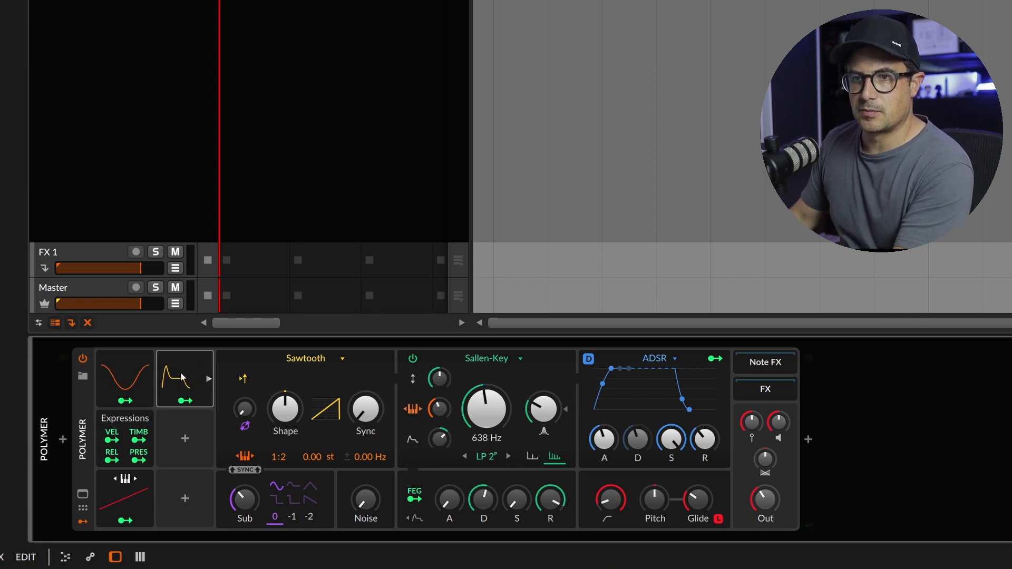
Shape the ADSR modulator with minimum attack, a longer decay, zero sustain and a release of about 68.9 %
click(208, 378)
drag(240, 500, 241, 537)
drag(272, 504, 338, 493)
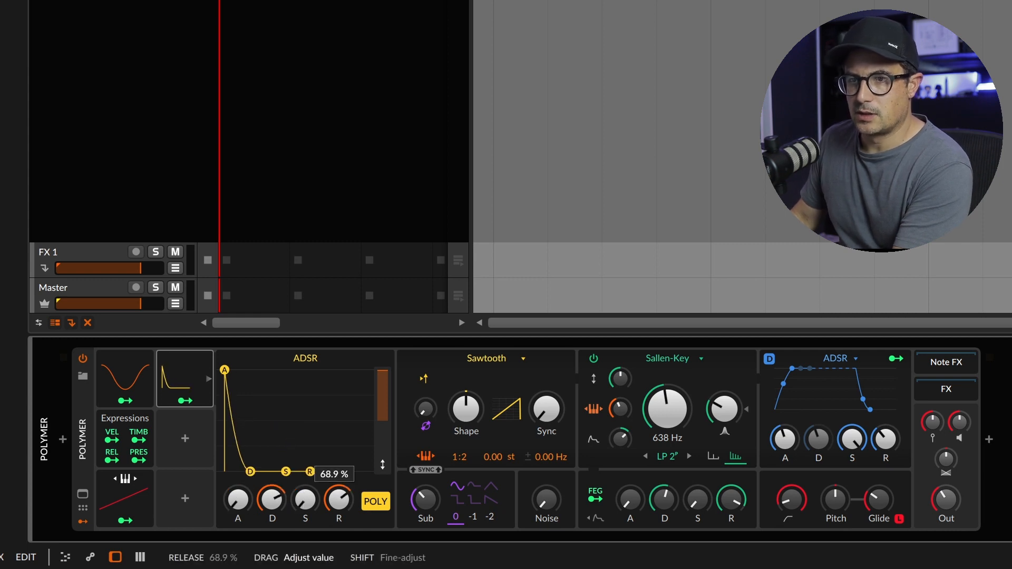
drag(272, 500, 272, 495)
Map the ADSR modulator to the LFO's rate with a positive amount
click(186, 402)
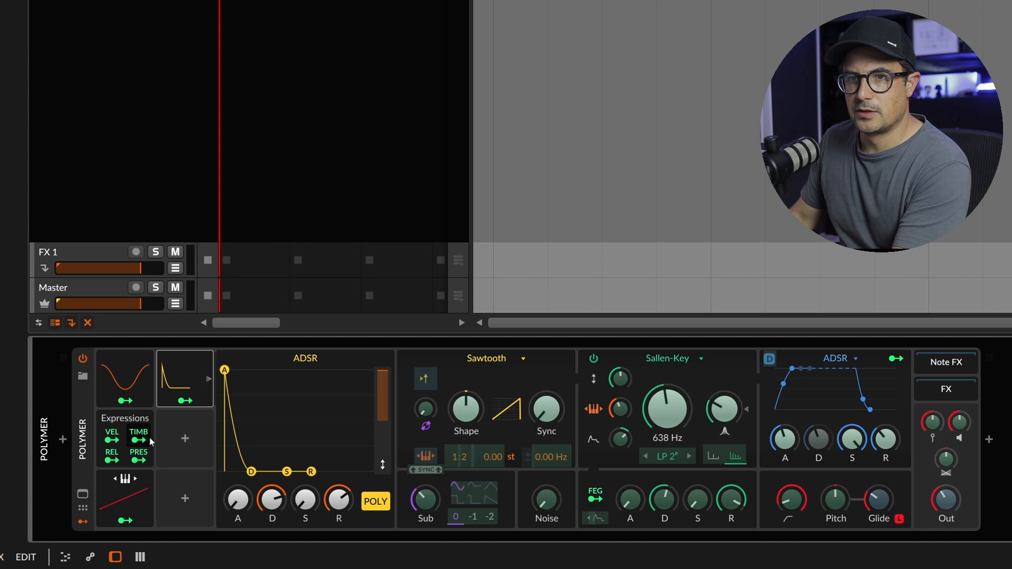
click(115, 369)
drag(214, 381, 215, 343)
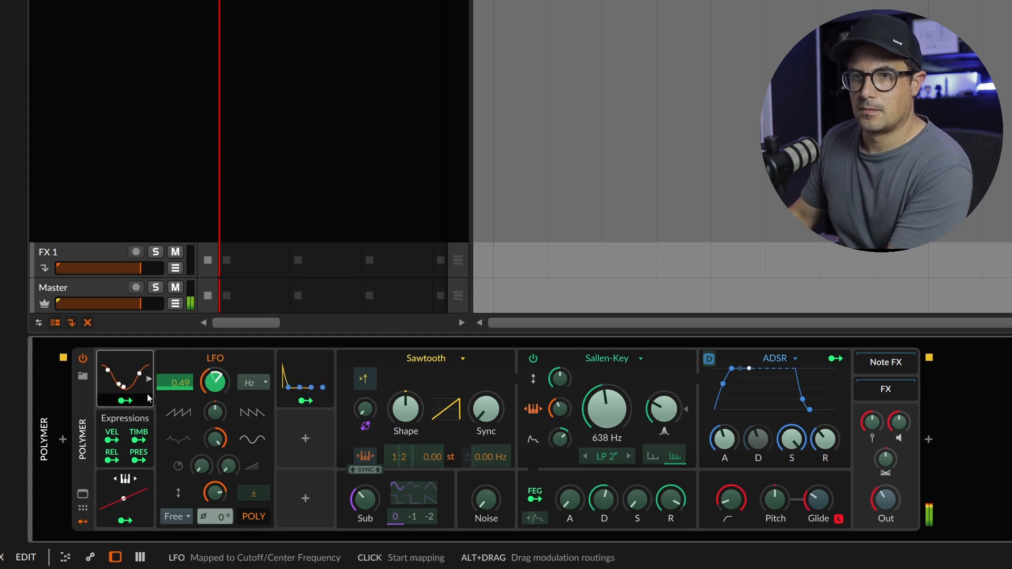
Lower the LFO's base rate to 0.08 Hz and check the ADSR modulator's mapping to that rate
click(126, 400)
drag(215, 382, 214, 387)
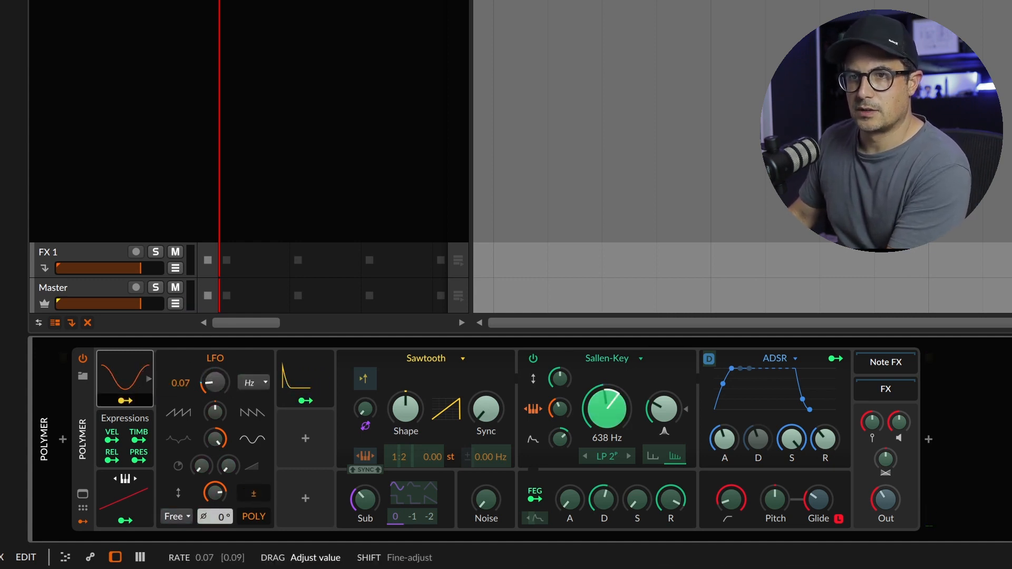
click(126, 400)
mouse_move(222, 383)
mouse_down()
mouse_move(211, 384)
mouse_move(211, 349)
mouse_move(211, 372)
mouse_up()
click(304, 401)
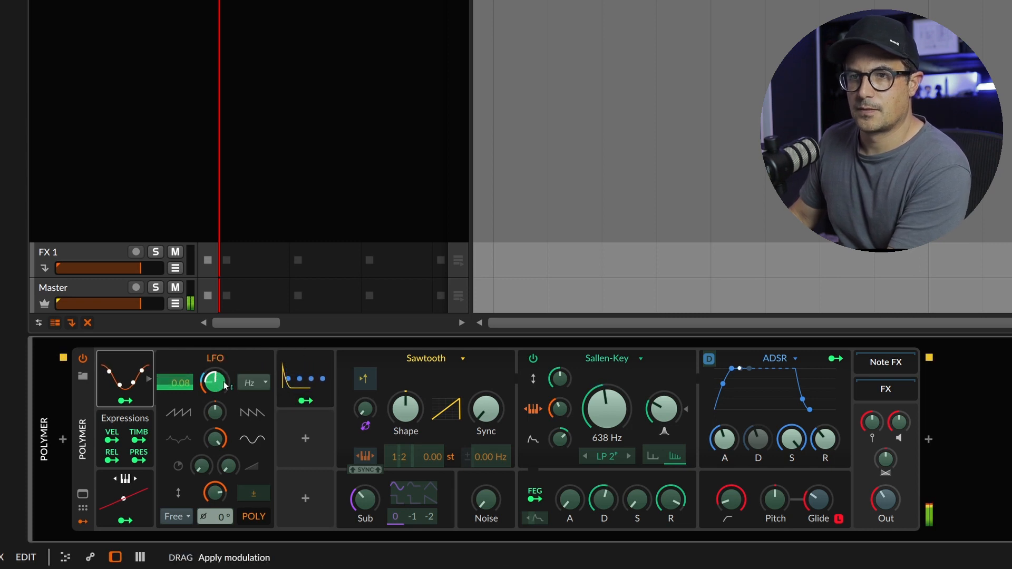
click(308, 403)
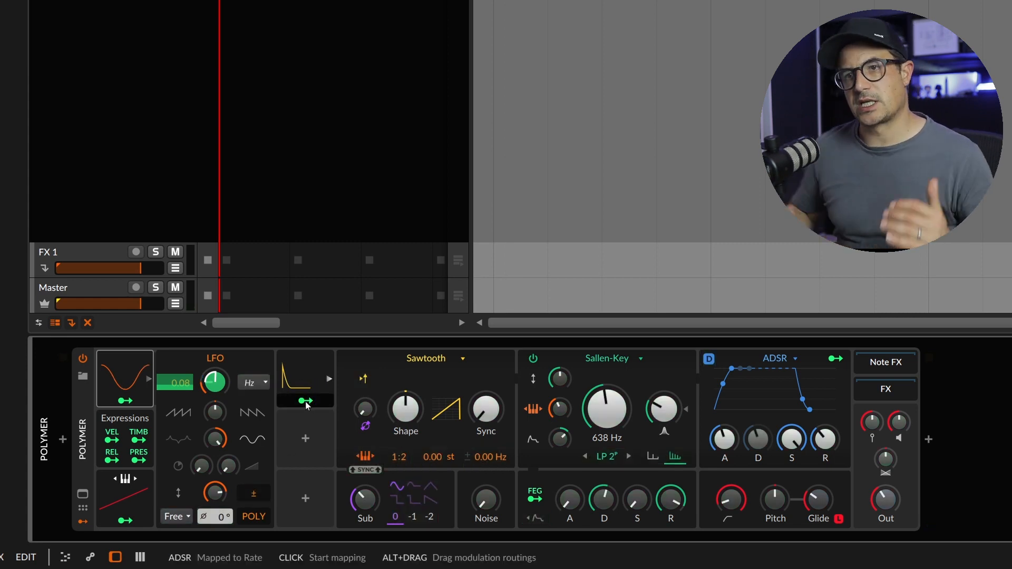
Add a Voice Stack modulator below the ADSR, expand it and set its mode to Value
click(313, 439)
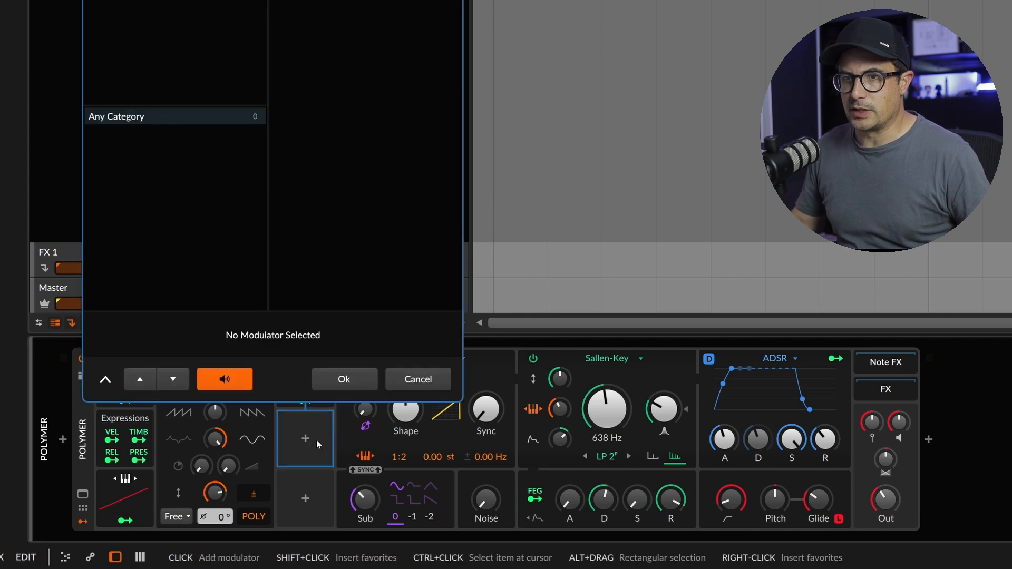
key(Return)
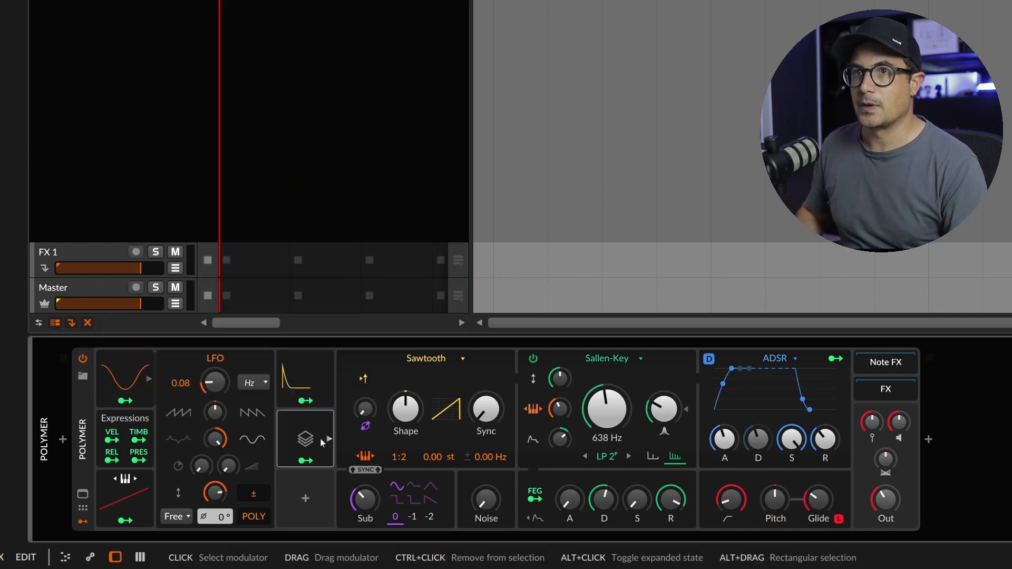
click(328, 439)
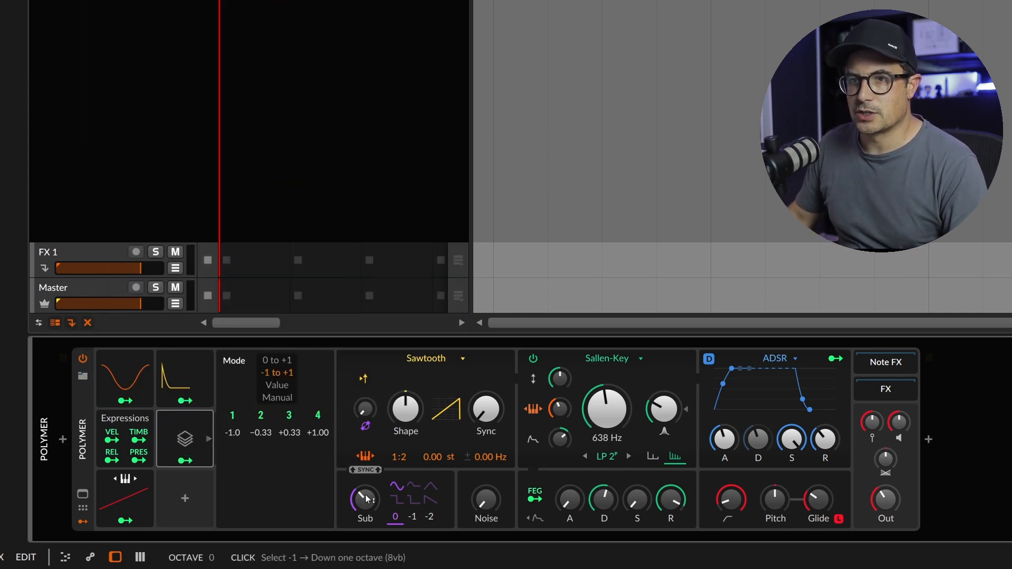
click(276, 385)
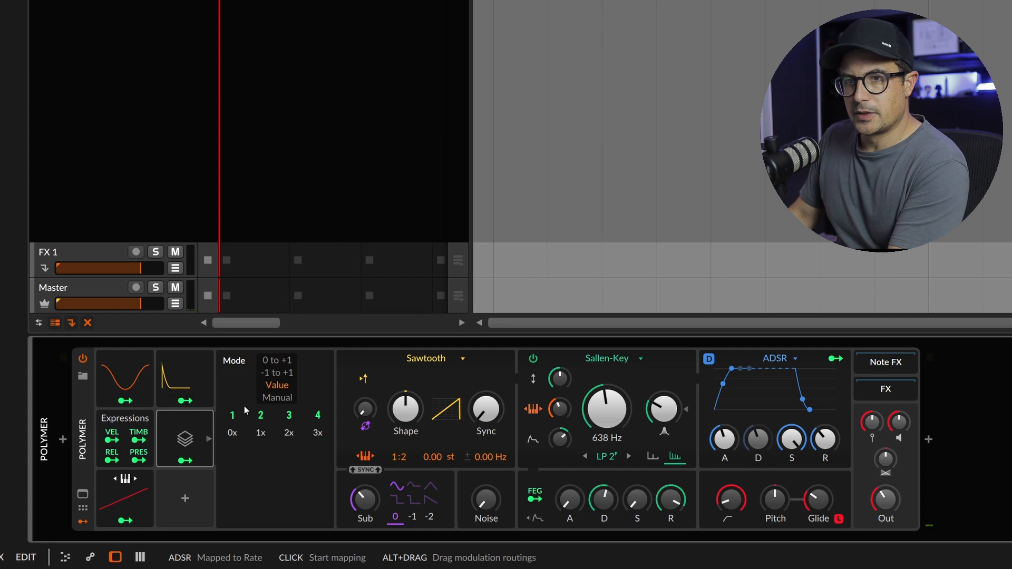
Map the Voice Stack modulator to the ADSR modulator's attack with a small positive amount
click(182, 365)
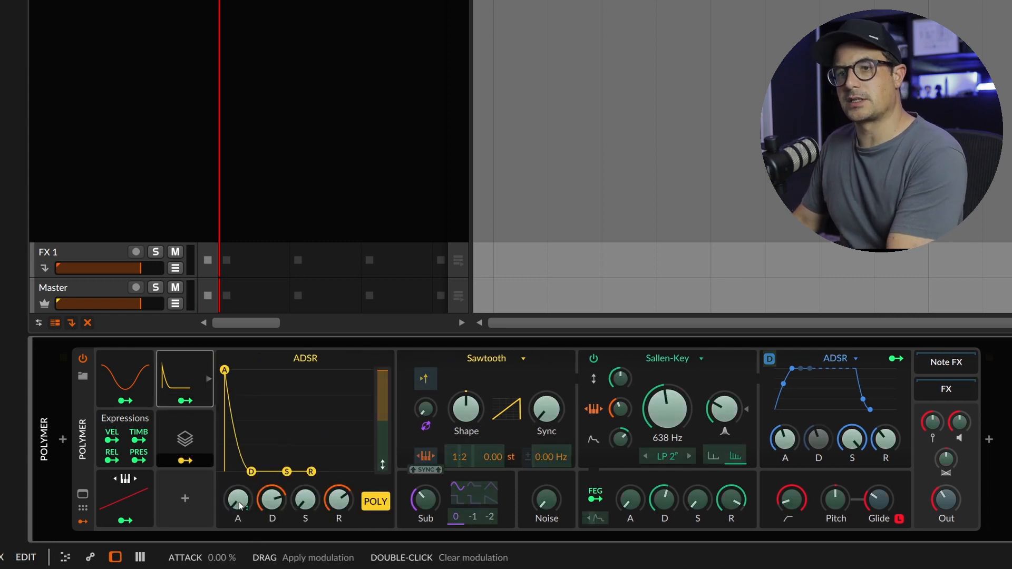
drag(239, 501, 239, 475)
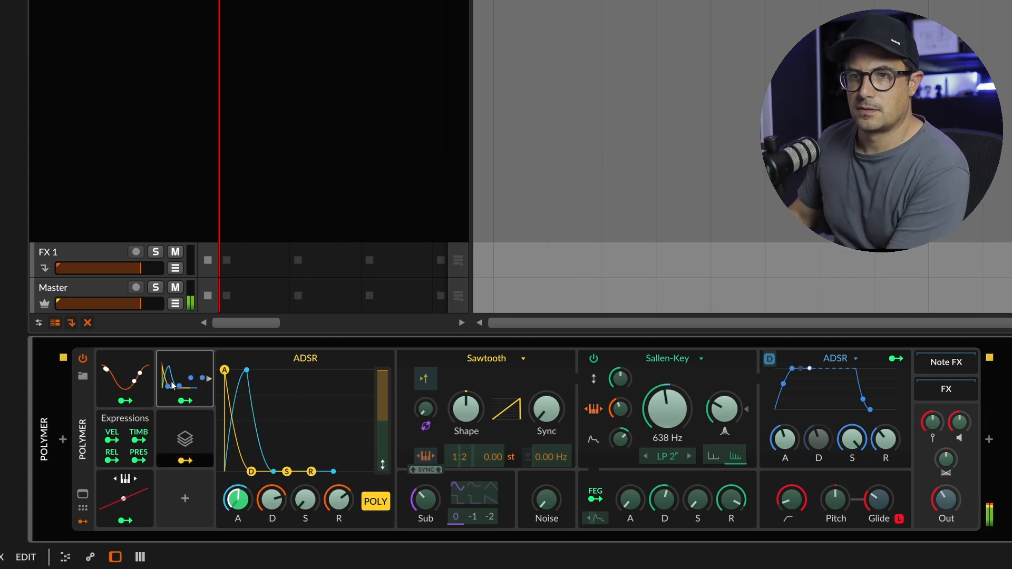
drag(237, 499, 237, 508)
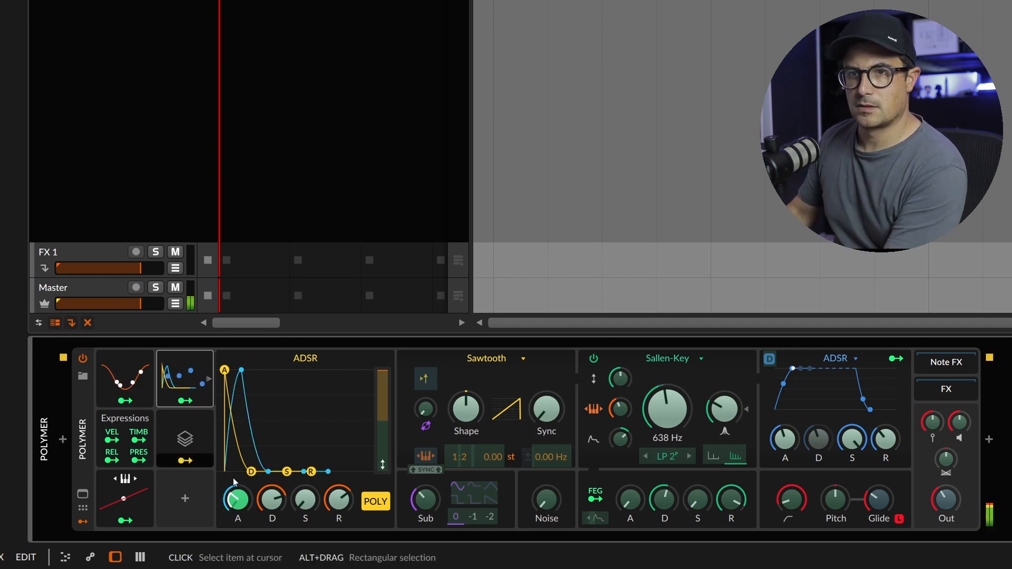
click(186, 460)
Duplicate the Voice Stack modulator into the empty slot directly below it
click(192, 497)
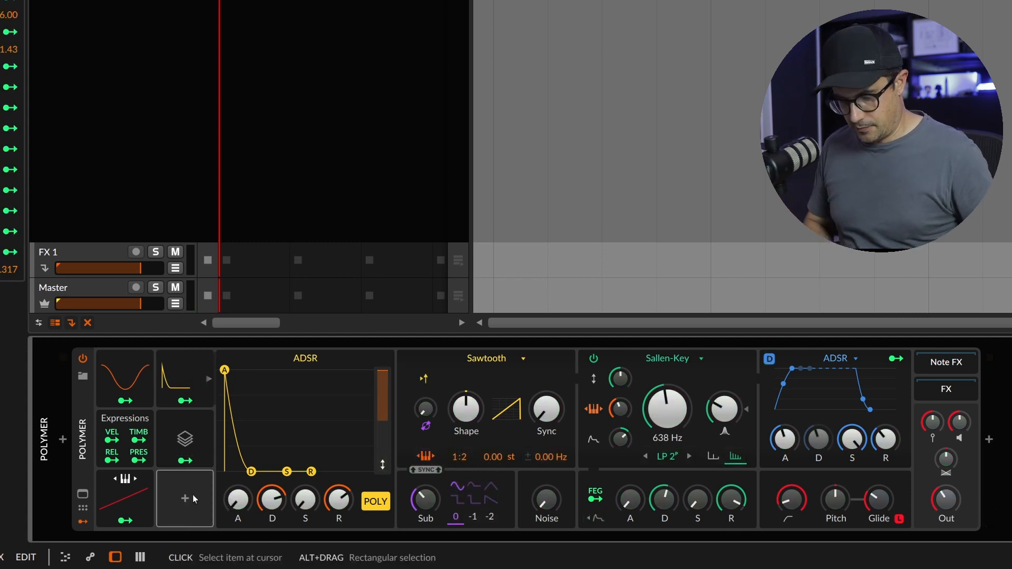
click(185, 440)
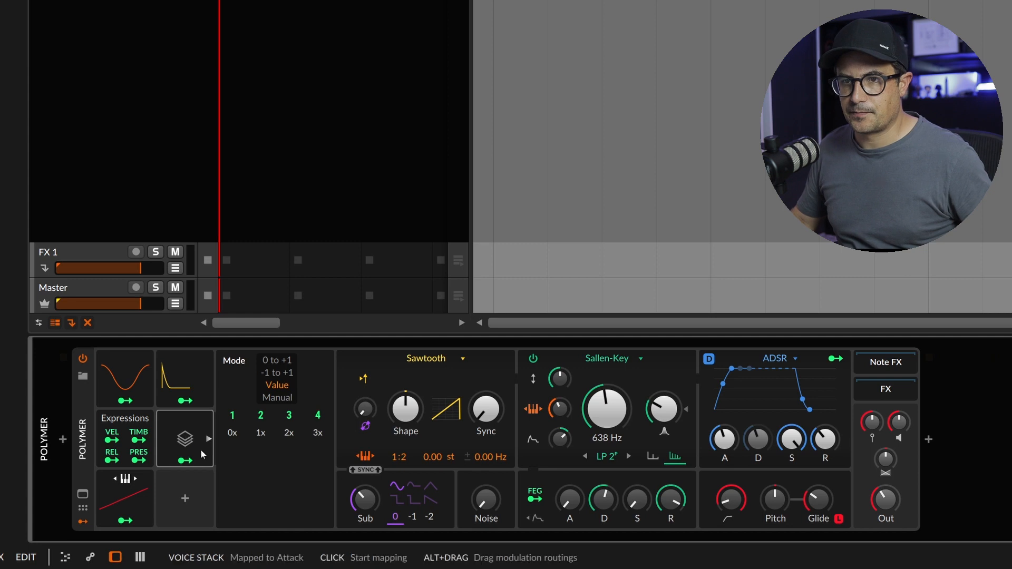
drag(186, 442, 191, 498)
click(172, 482)
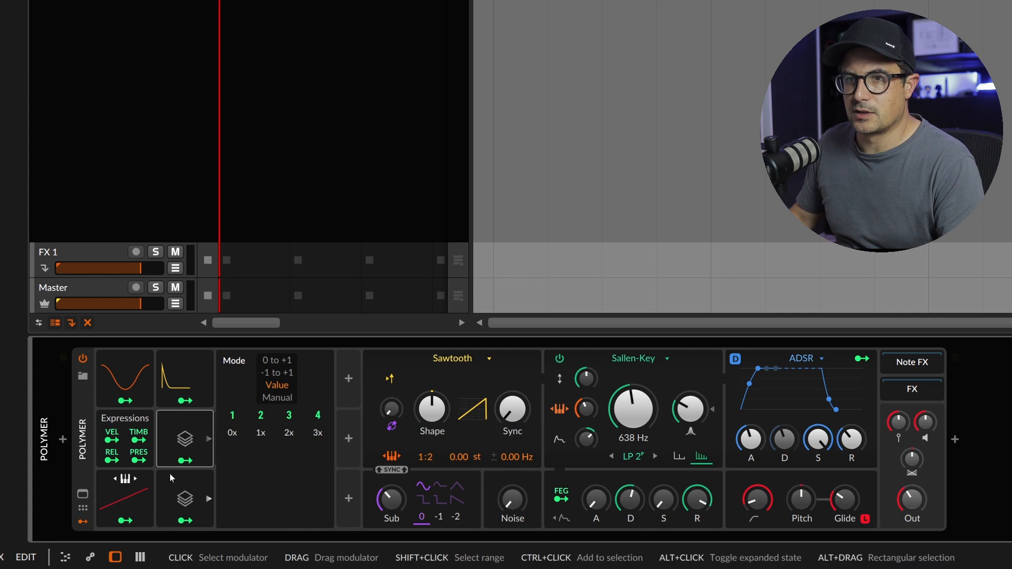
Lower the LFO's rate to 0.06 Hz and map the LFO to the Sawtooth oscillator's detune instead of its pitch offset
click(135, 387)
drag(224, 383, 224, 361)
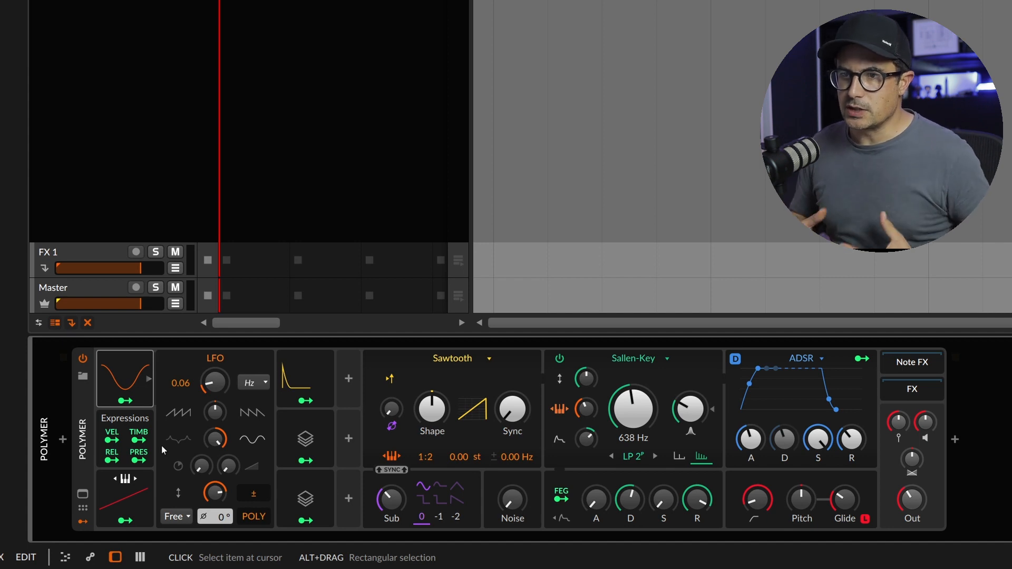
click(124, 401)
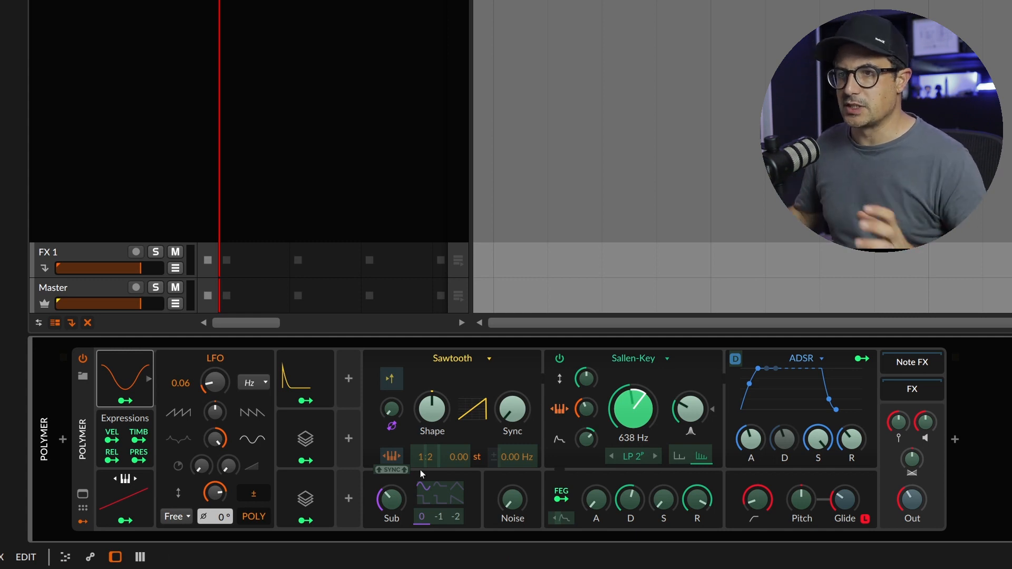
drag(468, 461, 468, 453)
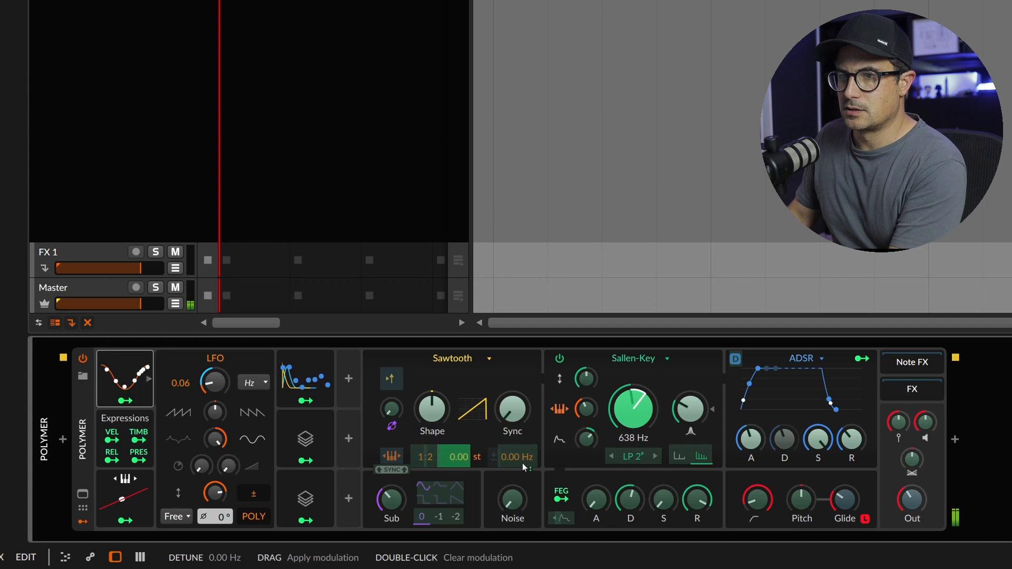
double_click(456, 463)
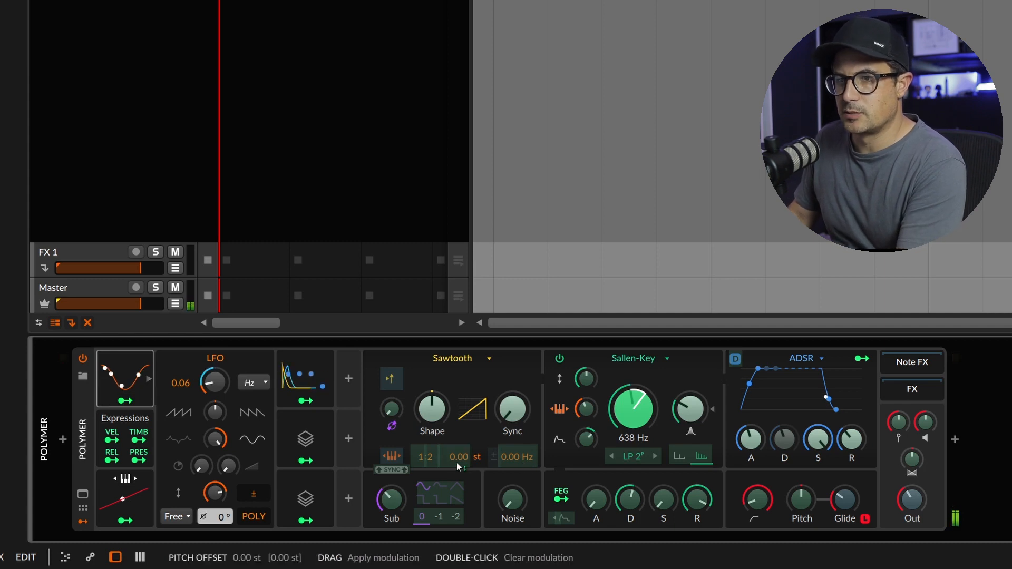
drag(518, 463, 518, 380)
drag(518, 277, 519, 317)
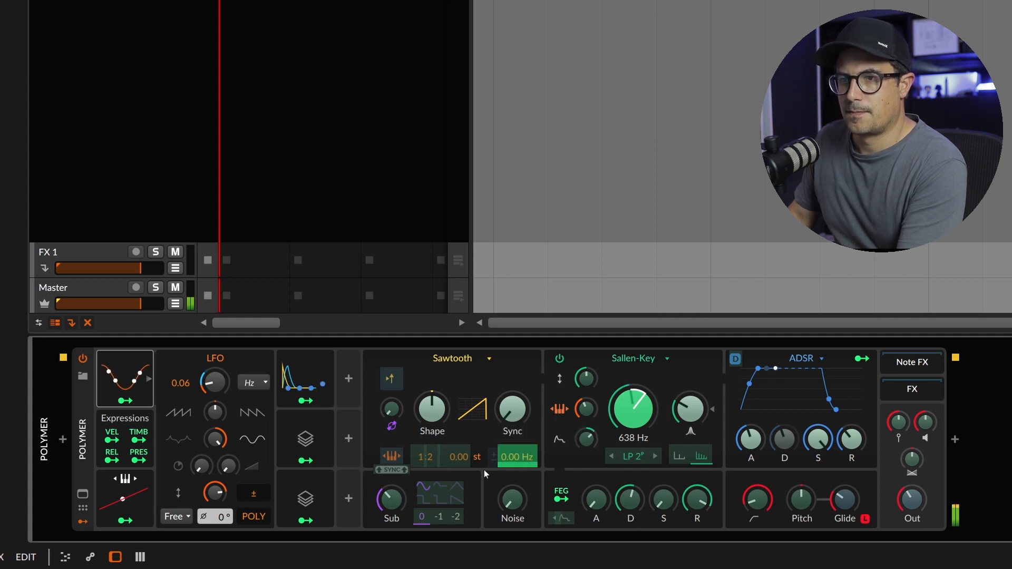
click(131, 392)
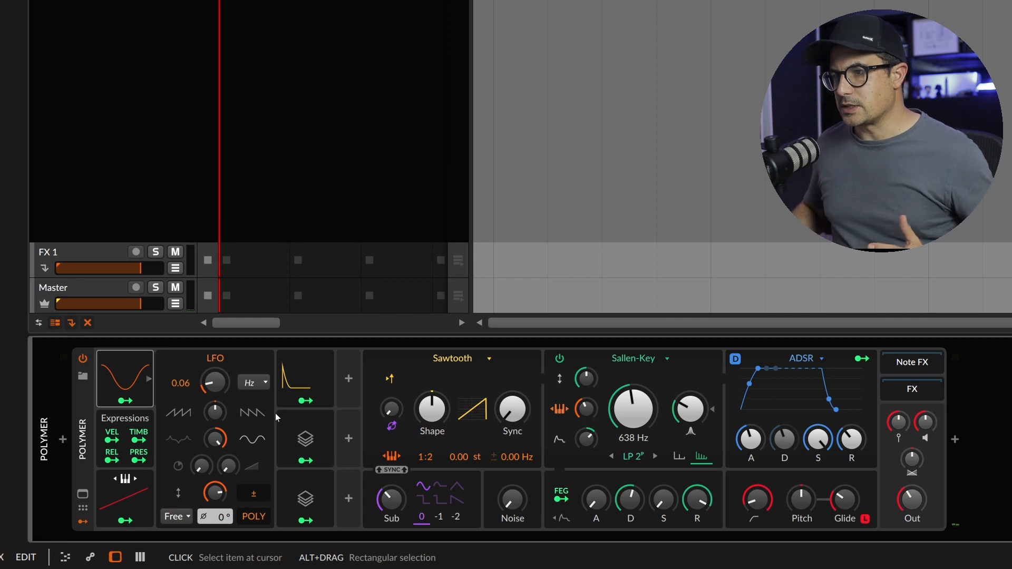
Set the duplicated Voice Stack's mode to Manual and its voice 2 amount to 50 %
click(302, 497)
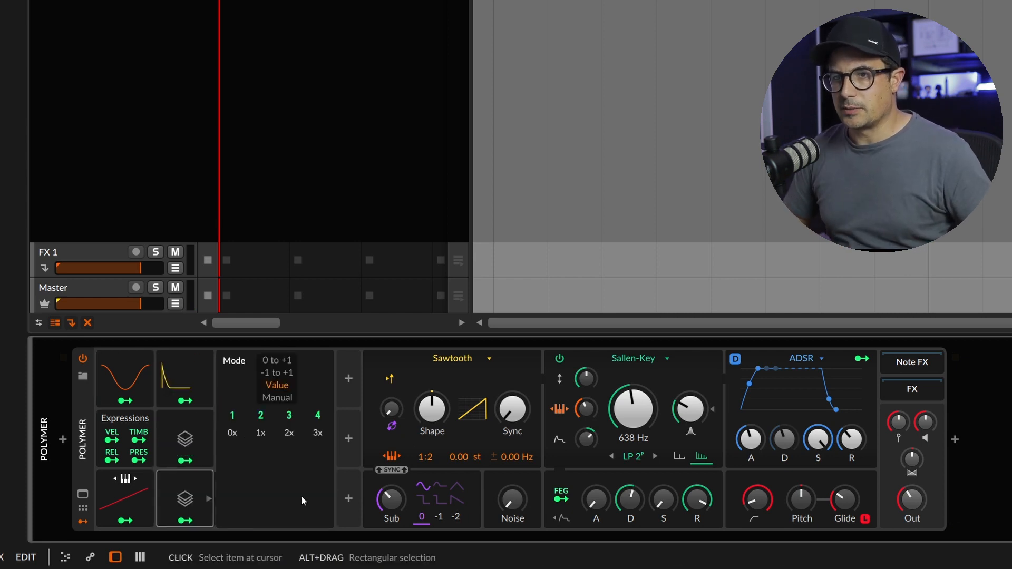
click(274, 399)
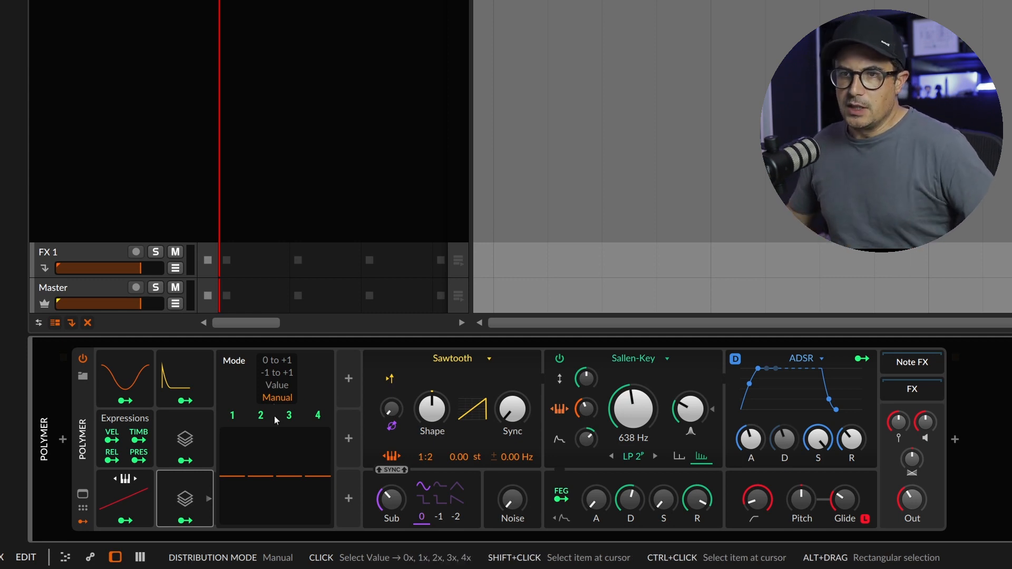
drag(258, 476, 264, 452)
ctrl+click(262, 469)
text(50)
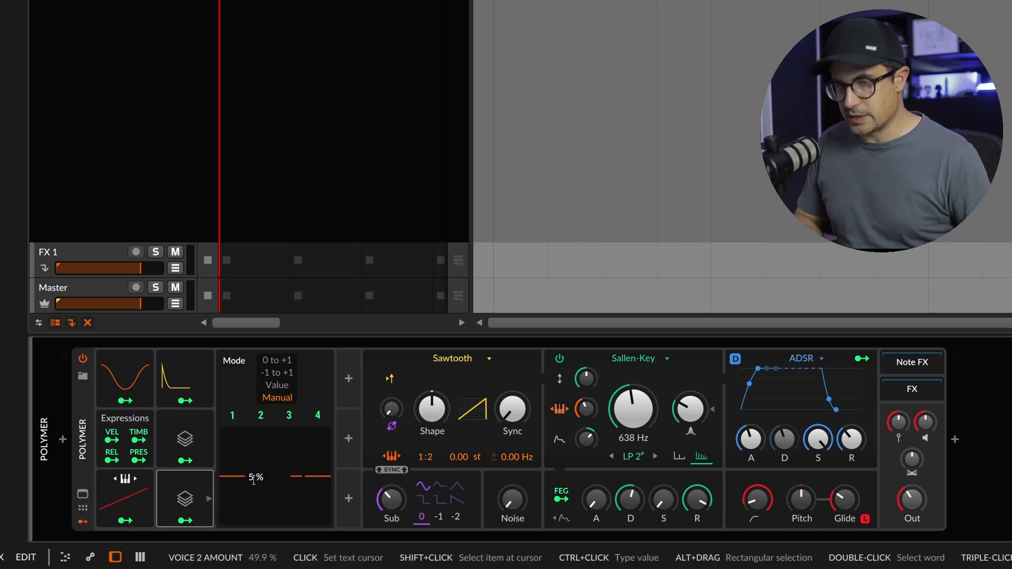
key(Return)
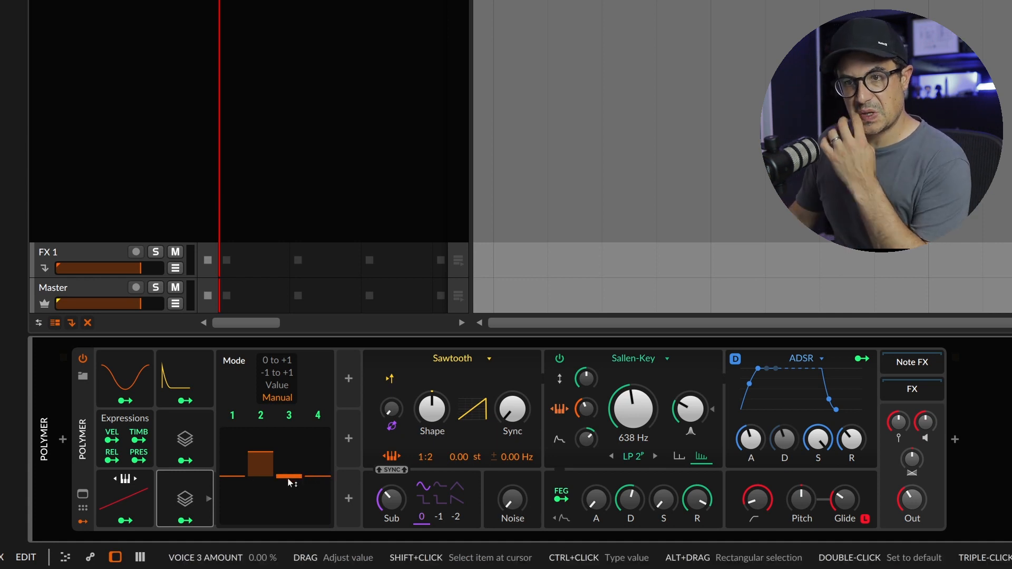
Set the Voice Stack's manual amounts to -50 % for voice 2, 50 % for voice 3 and 100 % for voice 4
ctrl+click(258, 454)
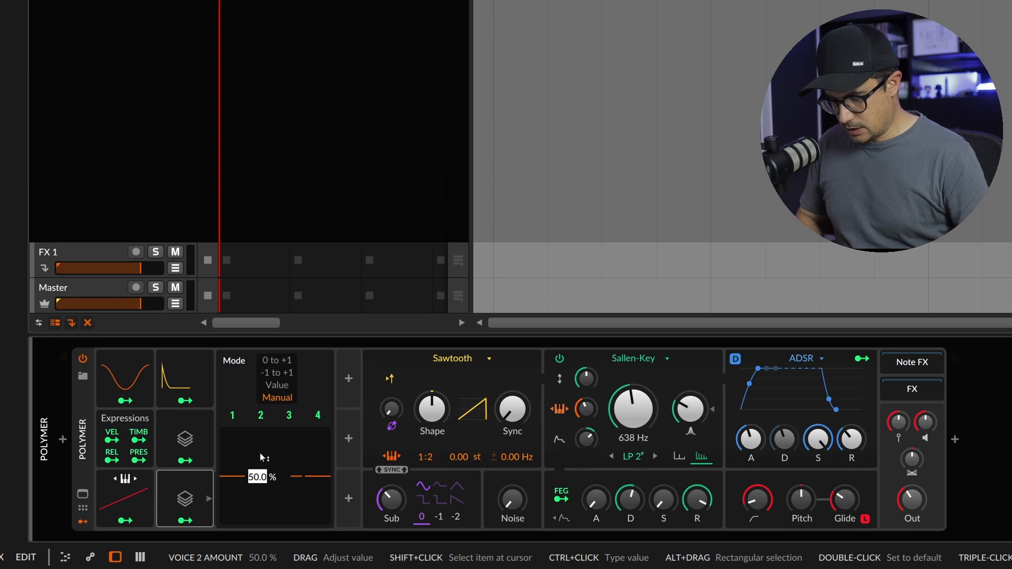
ctrl+click(295, 475)
text(50)
key(Return)
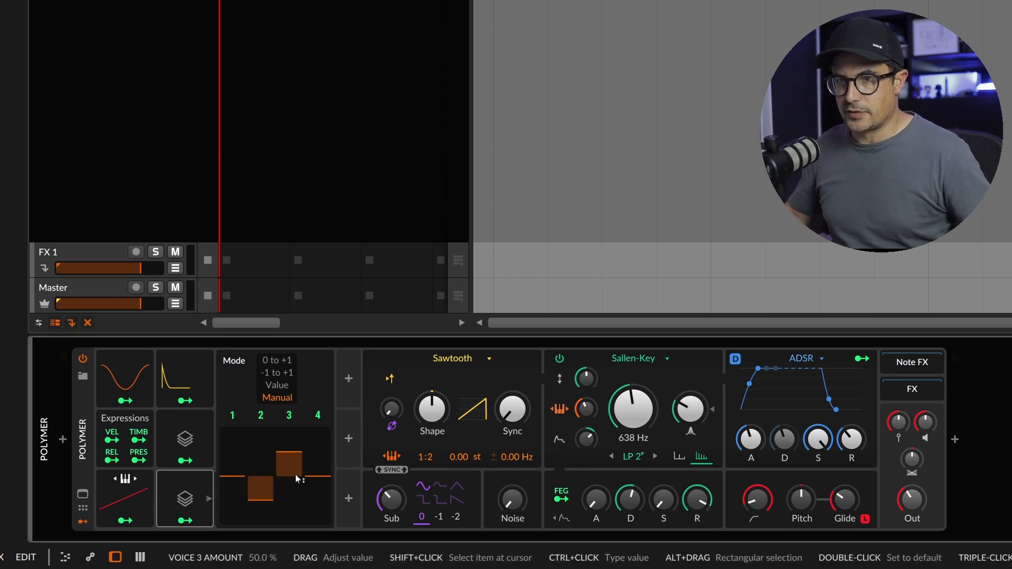
ctrl+click(318, 477)
text(1)
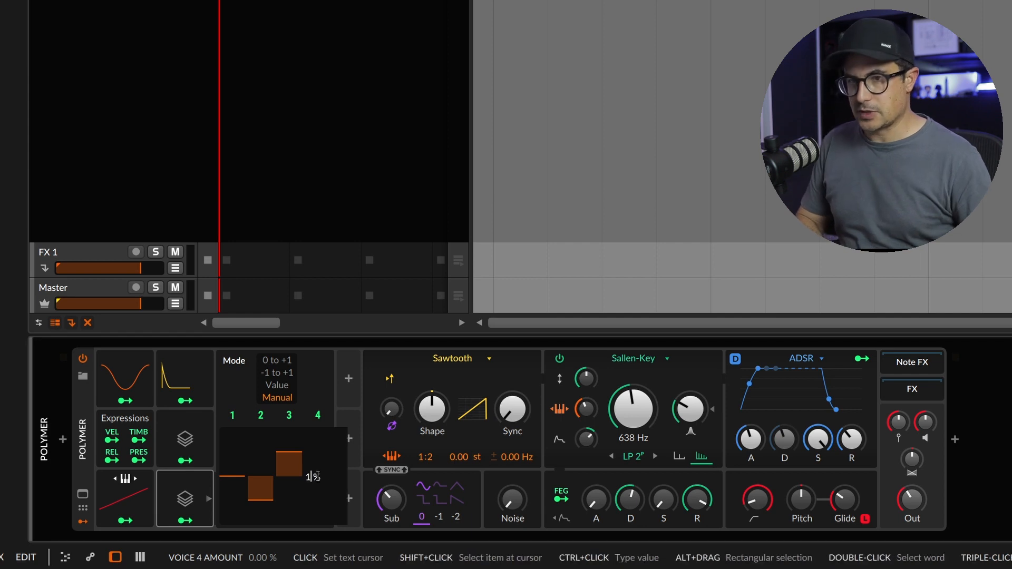
text(00)
key(Return)
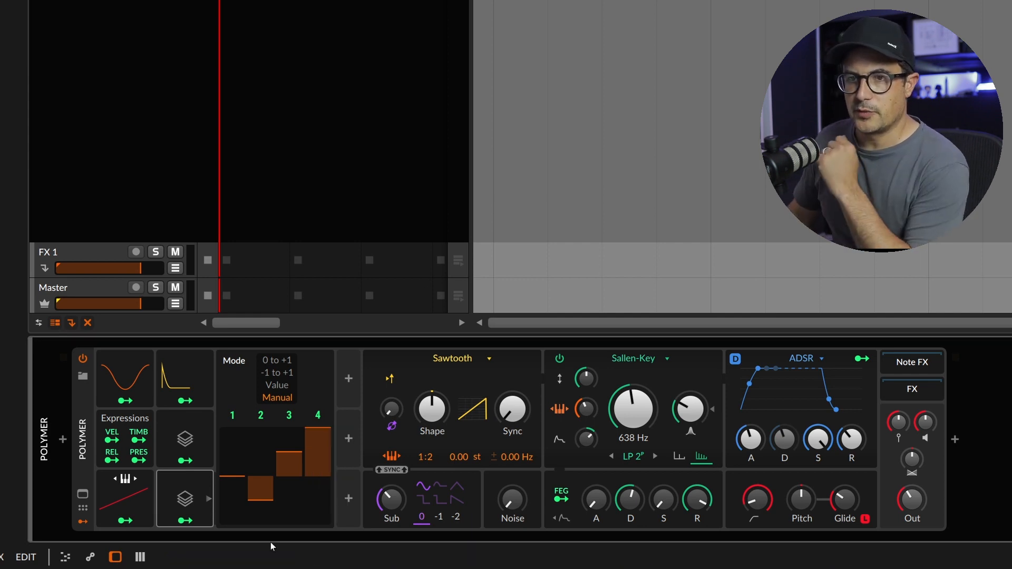
Map the manual Voice Stack to the Sawtooth oscillator's pitch offset with a positive amount
click(196, 522)
drag(458, 457, 458, 422)
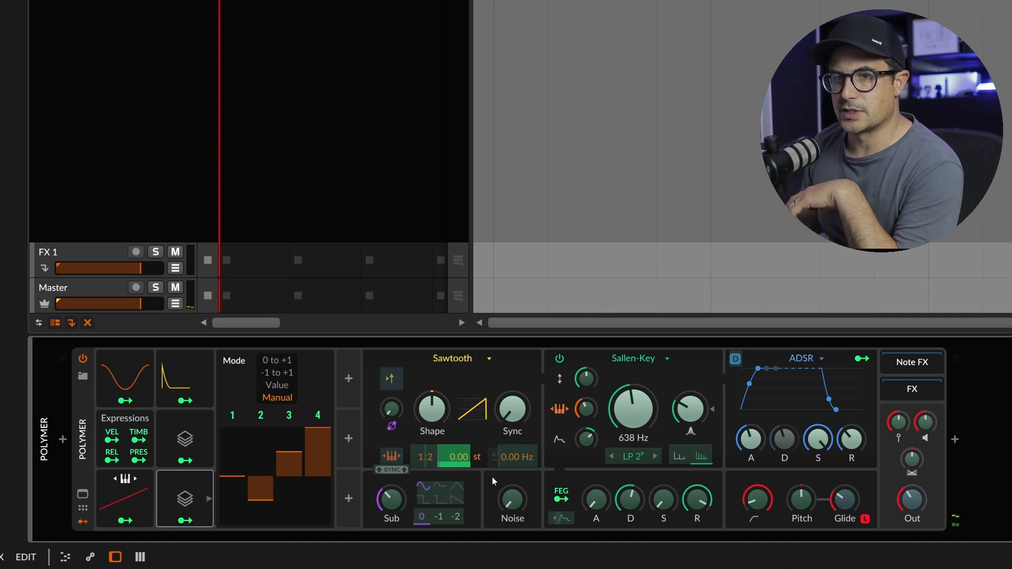
click(192, 523)
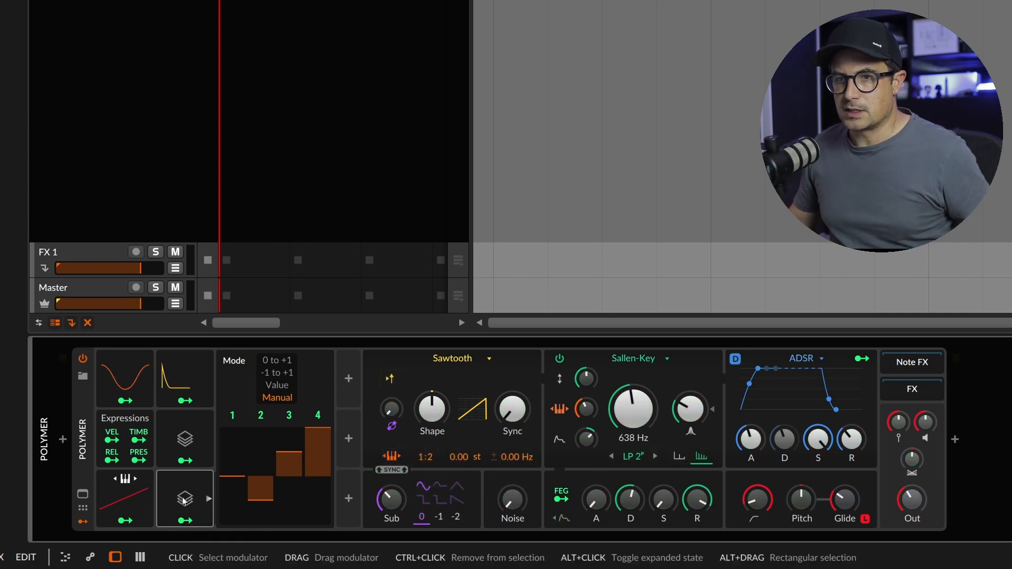
Duplicate the manual Voice Stack to the top of the next modulator column and reset its voice amounts to zero
drag(191, 495, 256, 383)
click(255, 383)
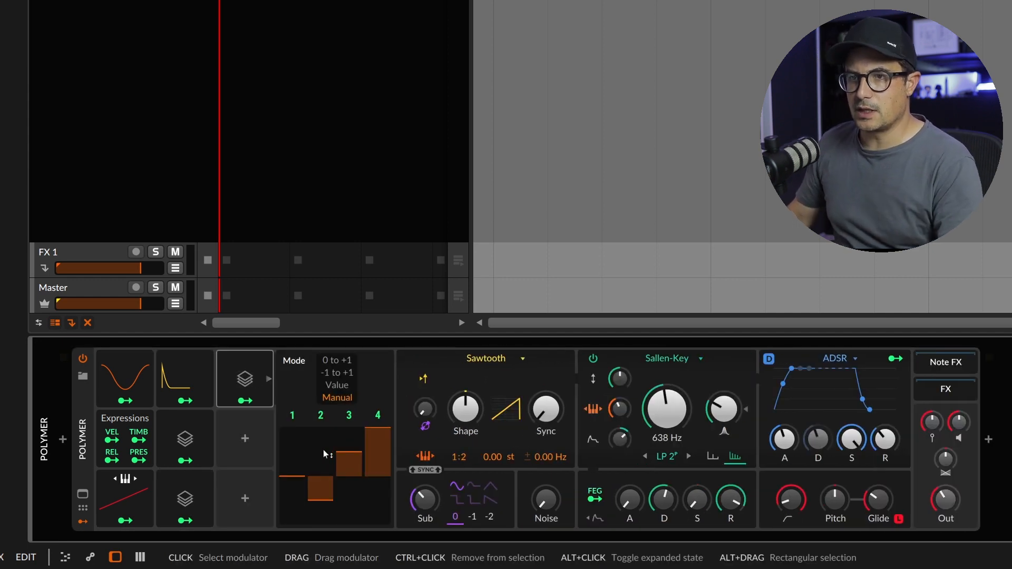
double_click(322, 498)
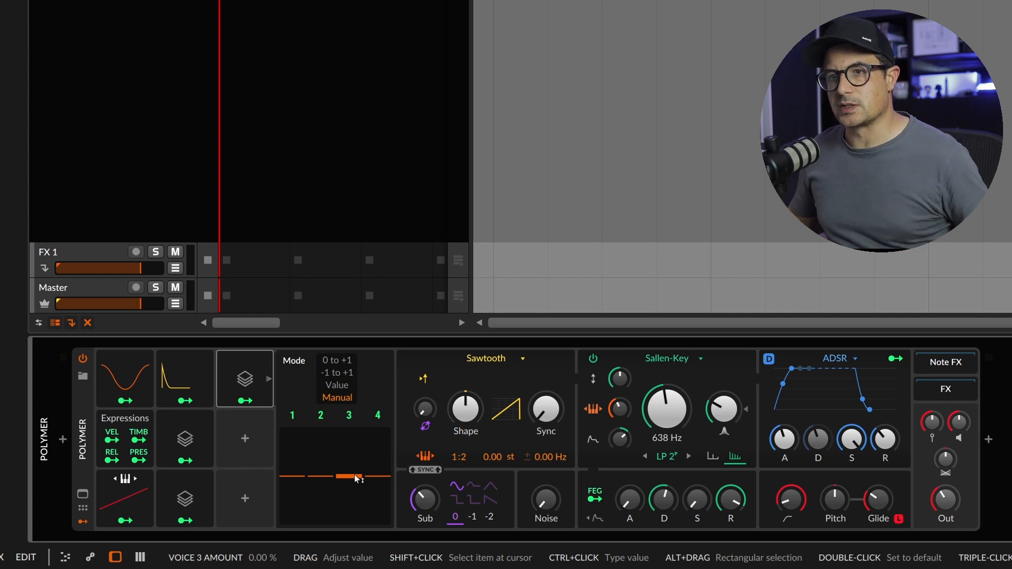
Add an LFO modulator below the newest Voice Stack and make it bipolar and polyphonic
click(254, 437)
text(lfo)
key(Return)
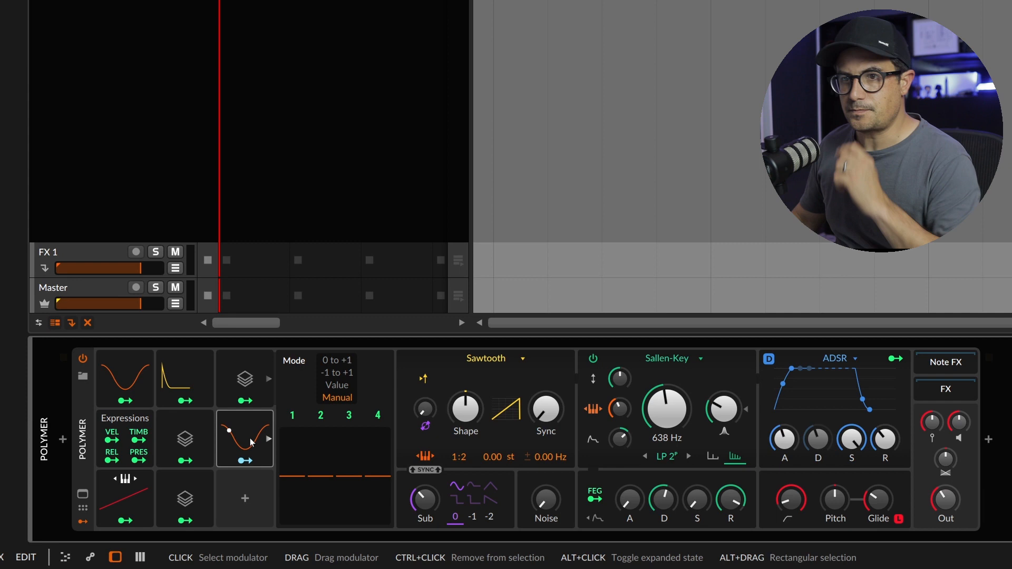
click(254, 437)
click(374, 491)
click(366, 517)
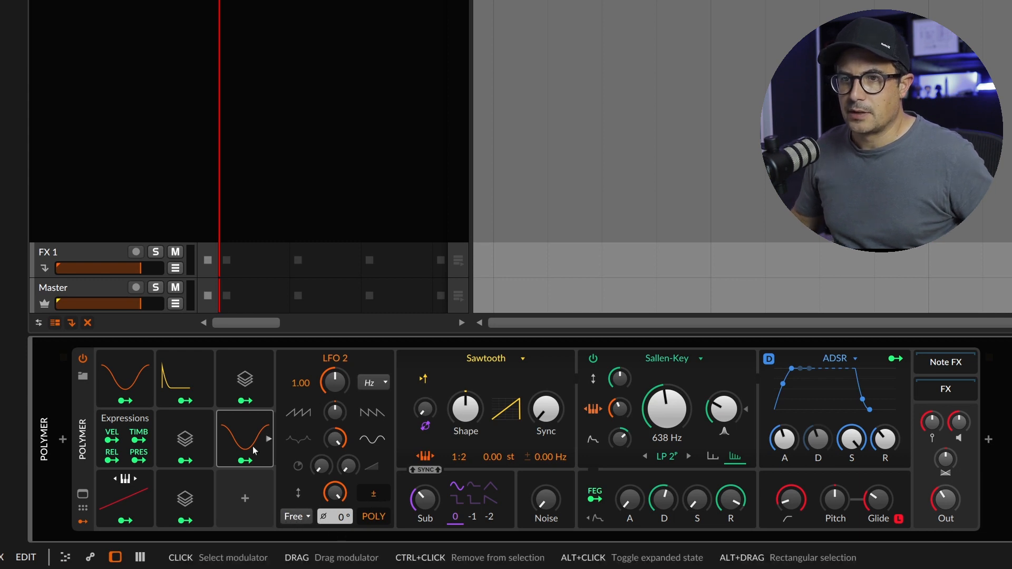
Duplicate the new LFO twice to get three matching LFOs and collapse the copies' settings
drag(244, 445, 257, 498)
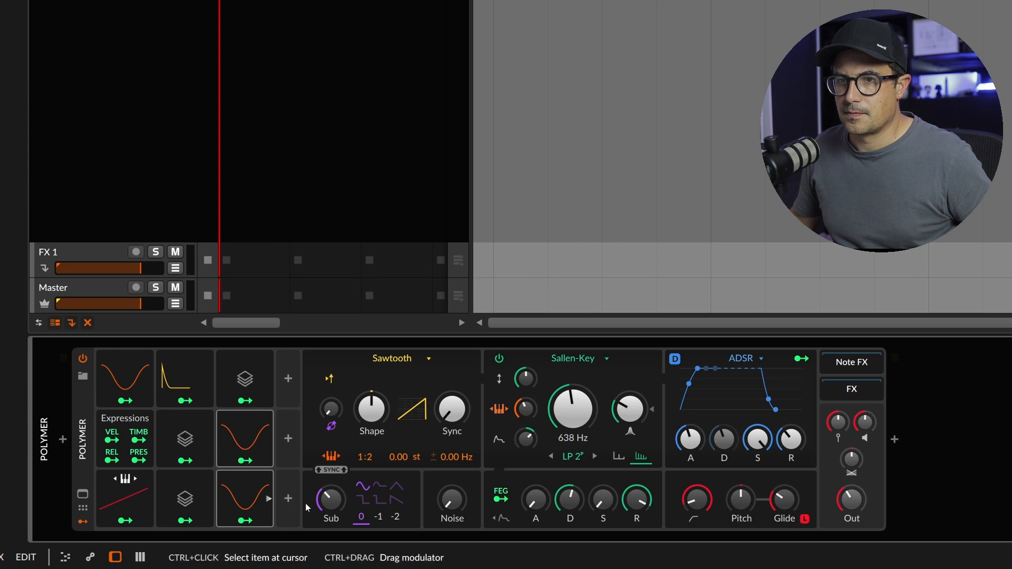
click(252, 514)
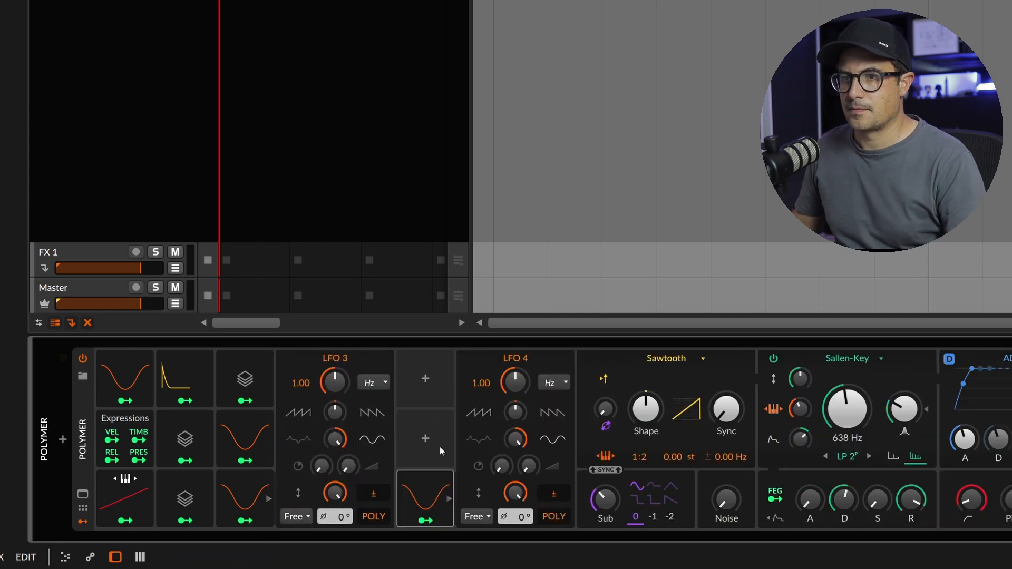
click(419, 485)
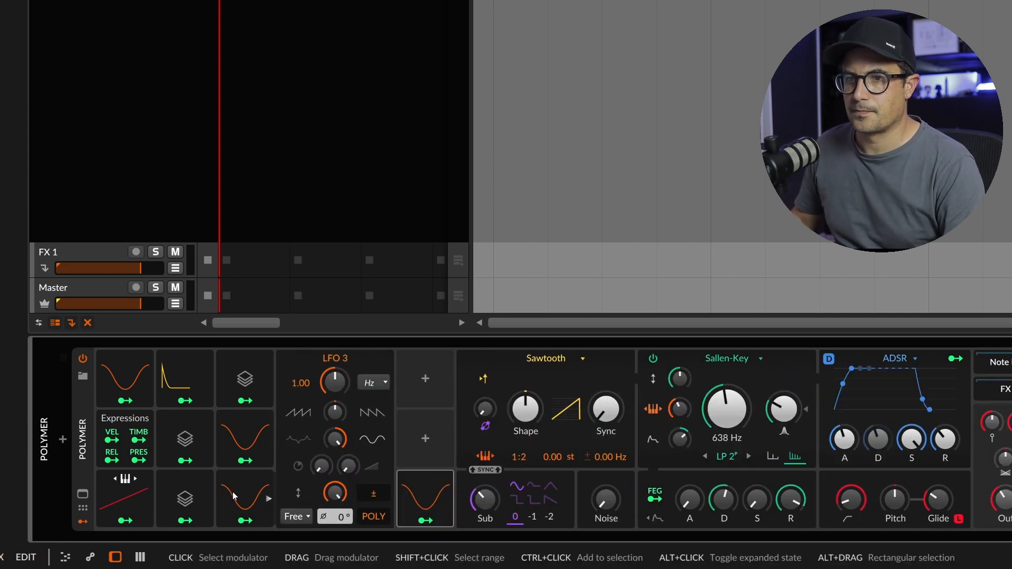
double_click(254, 491)
Stack the three new LFOs in their own column beside the newest Voice Stack and expand that Voice Stack
drag(297, 484, 296, 372)
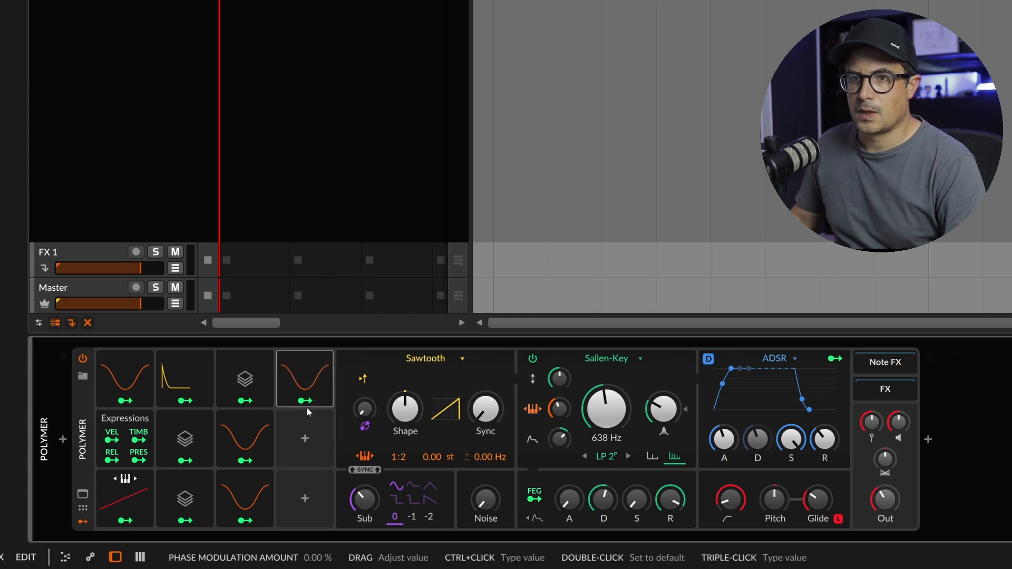
drag(249, 439, 297, 436)
drag(251, 479, 290, 479)
double_click(235, 371)
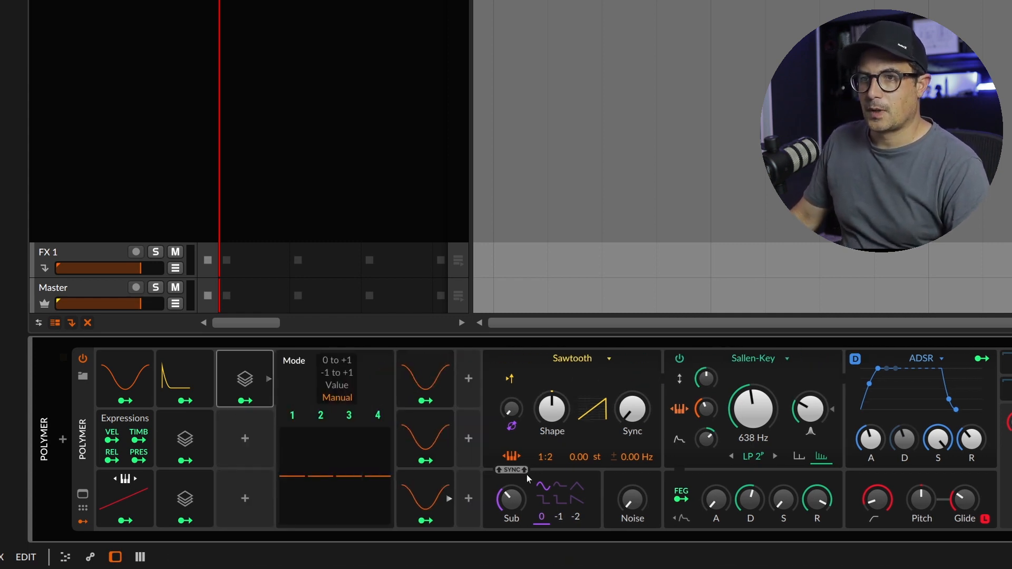
Set LFO 4's rate to 0.25 Hz and LFO 2's rate to 0.51 Hz, and open LFO 3's settings
double_click(448, 396)
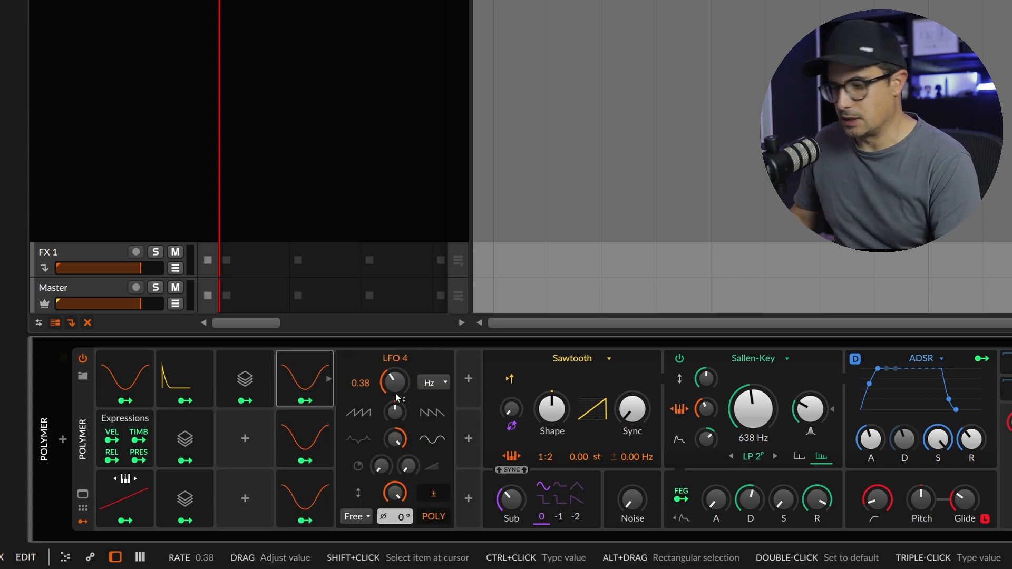
drag(381, 390, 381, 396)
click(309, 441)
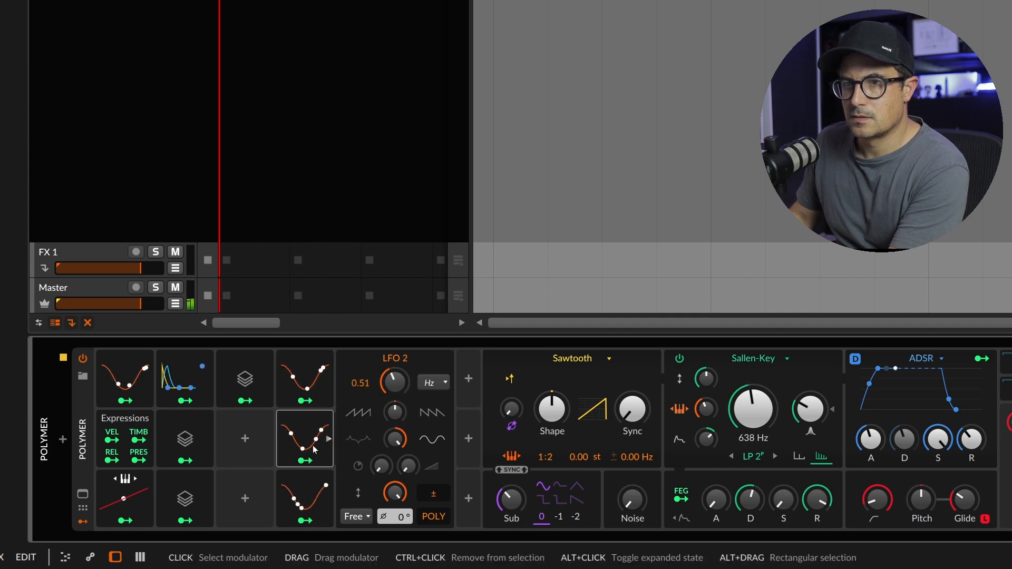
click(306, 380)
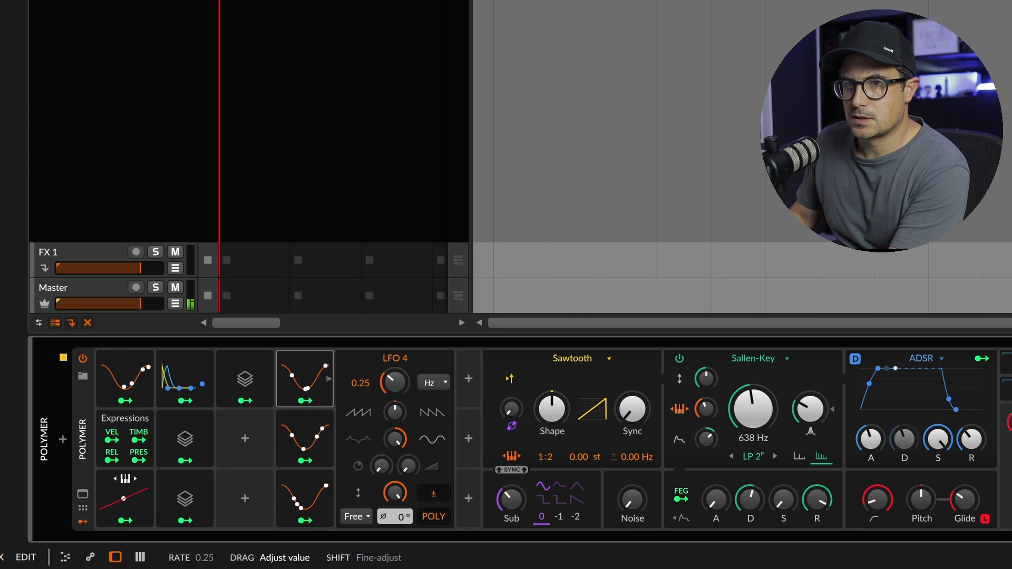
click(310, 498)
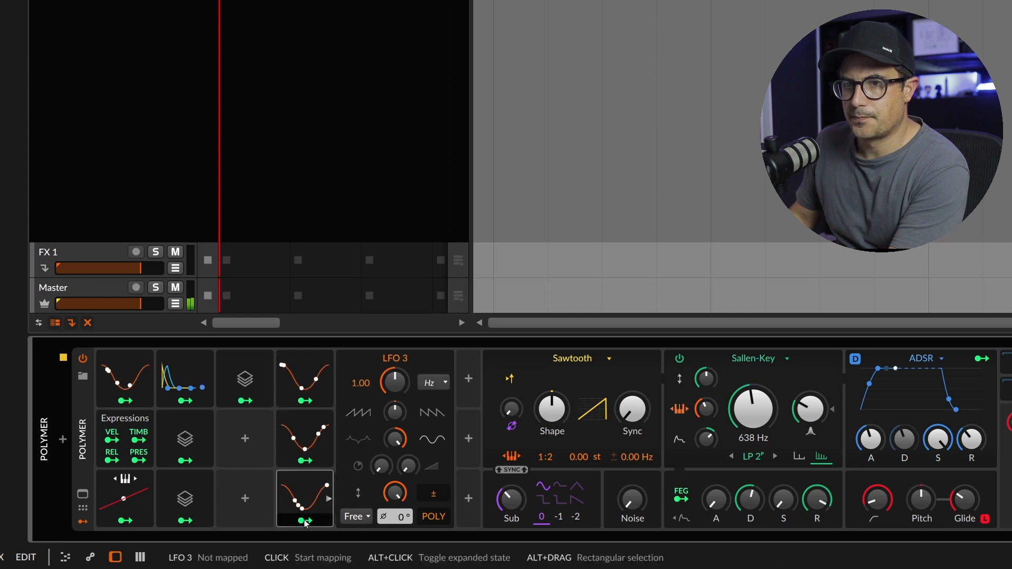
Set LFO 3's rate to 1.00 Hz and LFO 2's rate to 0.29 Hz
mouse_move(394, 382)
mouse_down()
mouse_move(394, 391)
mouse_move(394, 375)
mouse_up()
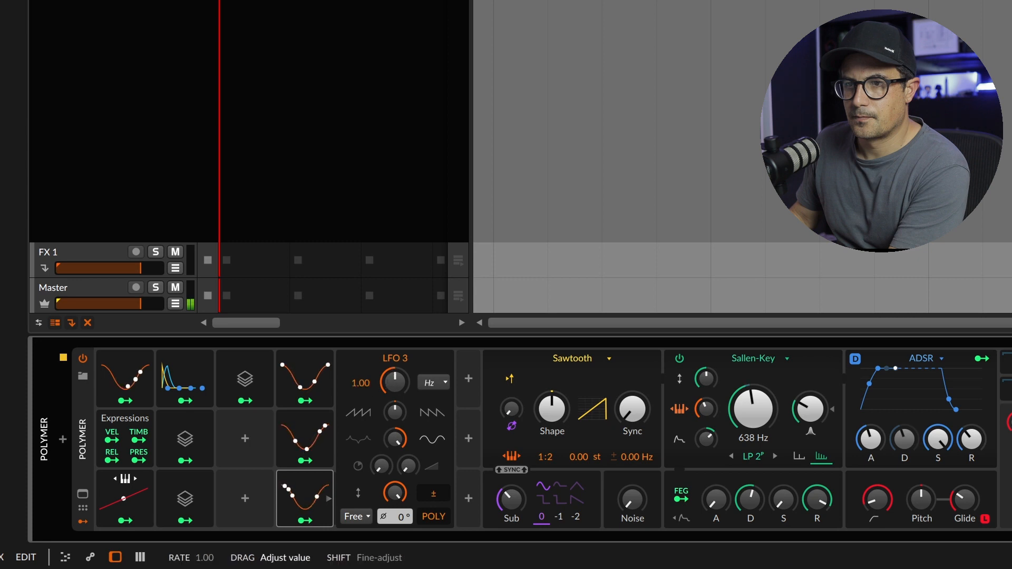
click(305, 438)
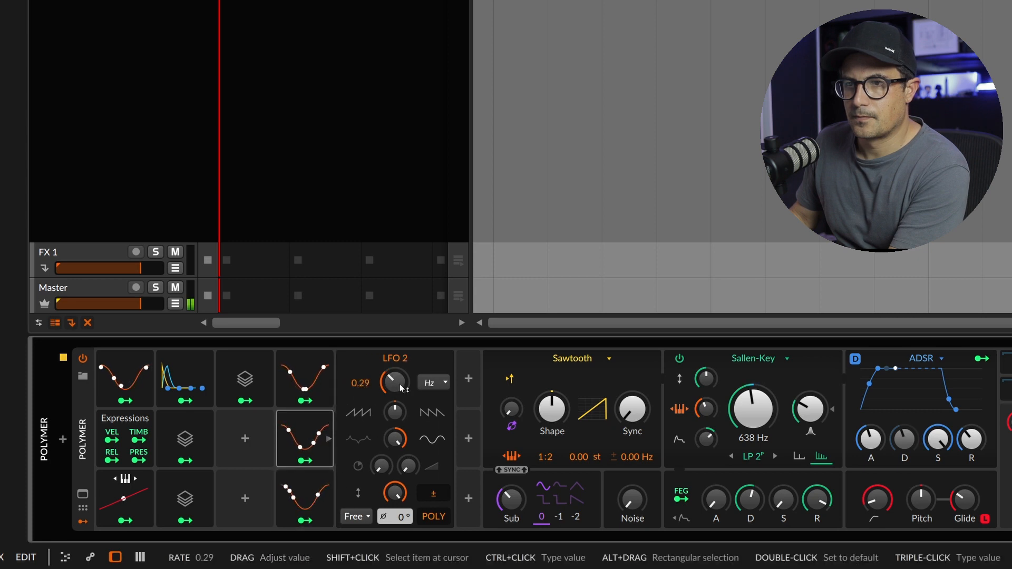
Map LFO 4 to the newest Voice Stack's Voice 1 amount at -0.50 and LFO 2 to its Voice 3 amount at 0.714
click(245, 378)
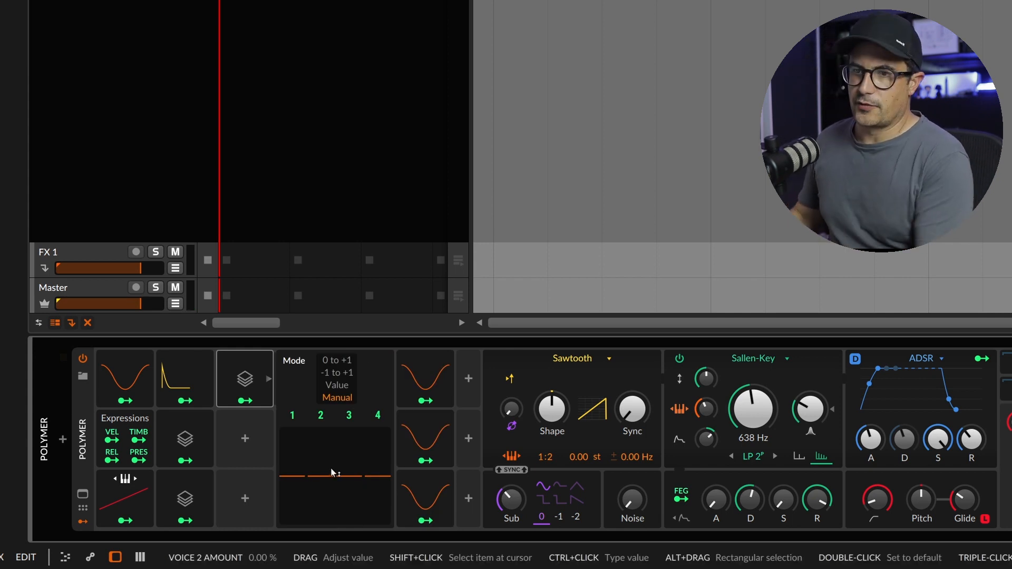
click(245, 401)
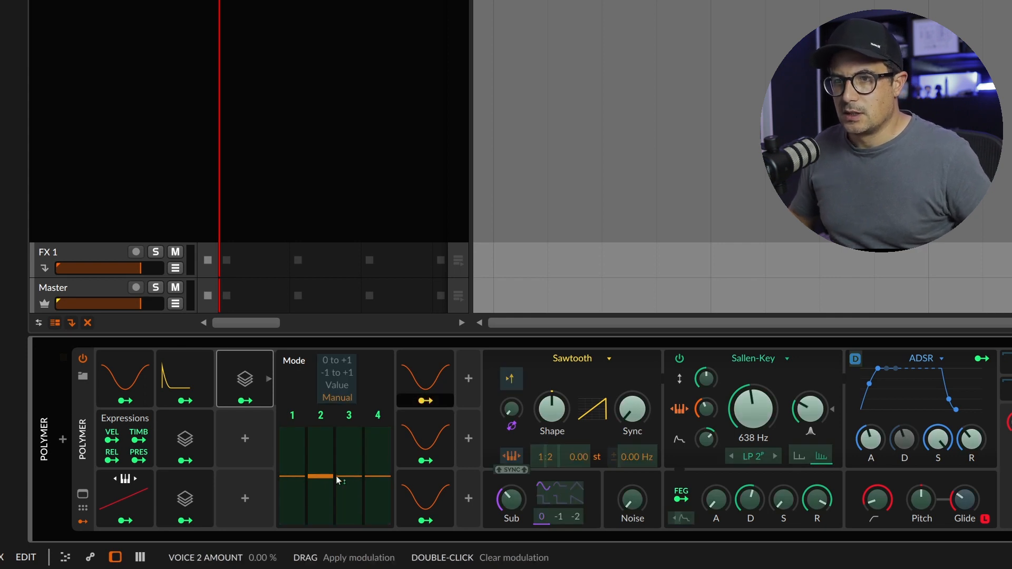
drag(295, 476, 293, 501)
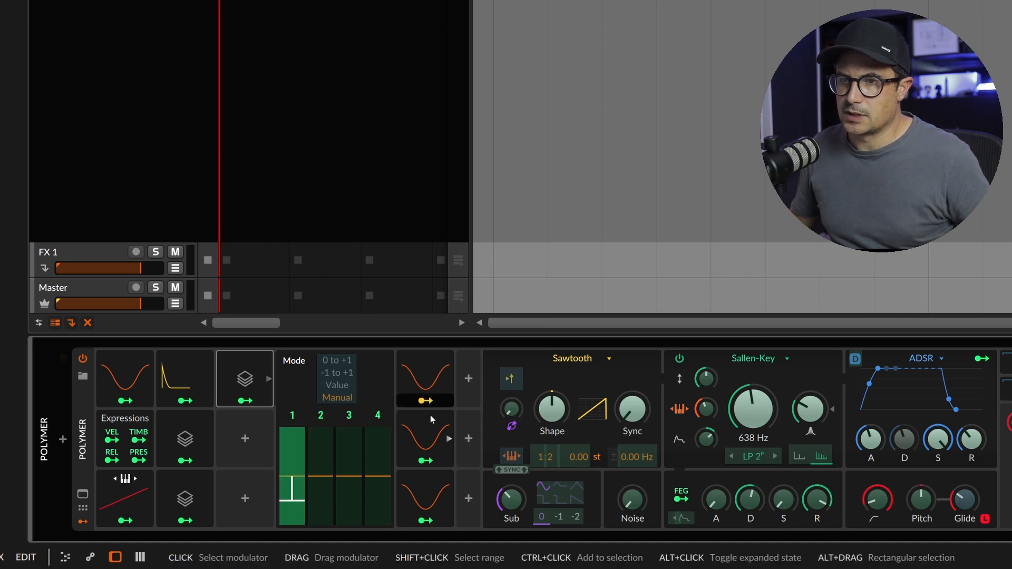
click(426, 402)
click(425, 460)
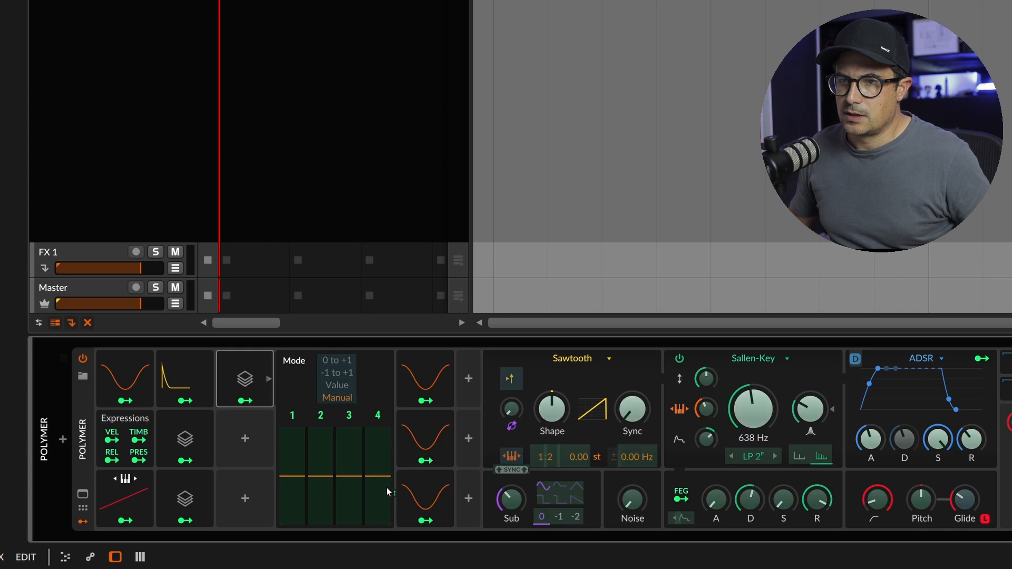
mouse_move(350, 475)
mouse_down()
mouse_move(350, 456)
mouse_move(355, 489)
mouse_up()
Map LFO 3 to the newest Voice Stack's Voice 4 amount and open LFO 3's settings
click(448, 500)
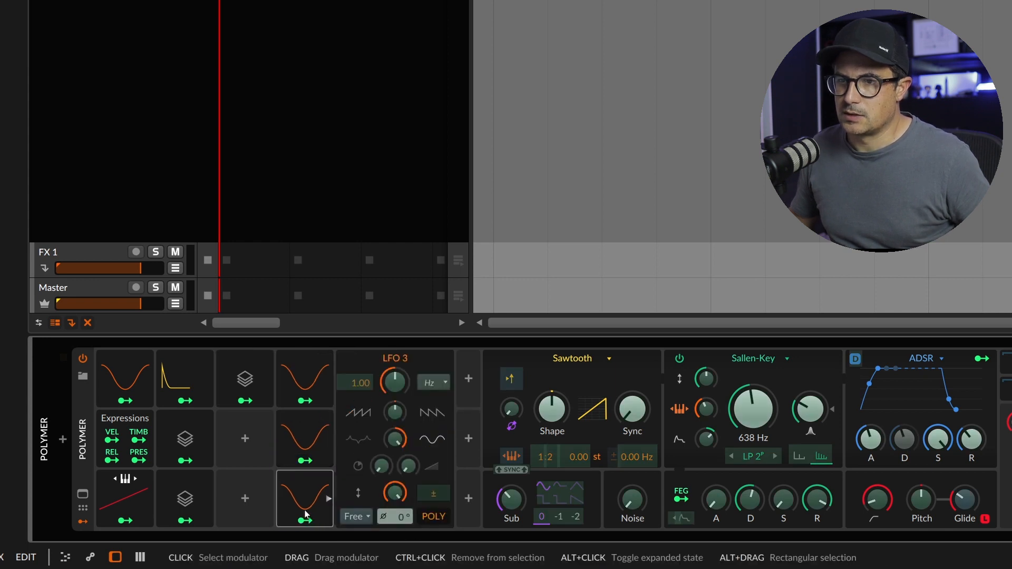
click(329, 499)
click(254, 388)
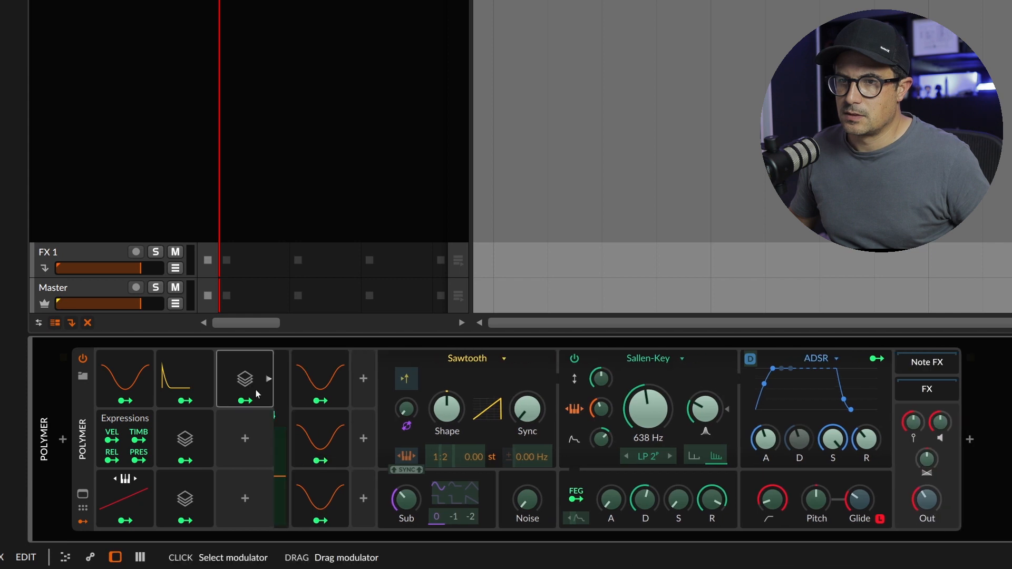
drag(388, 496, 388, 459)
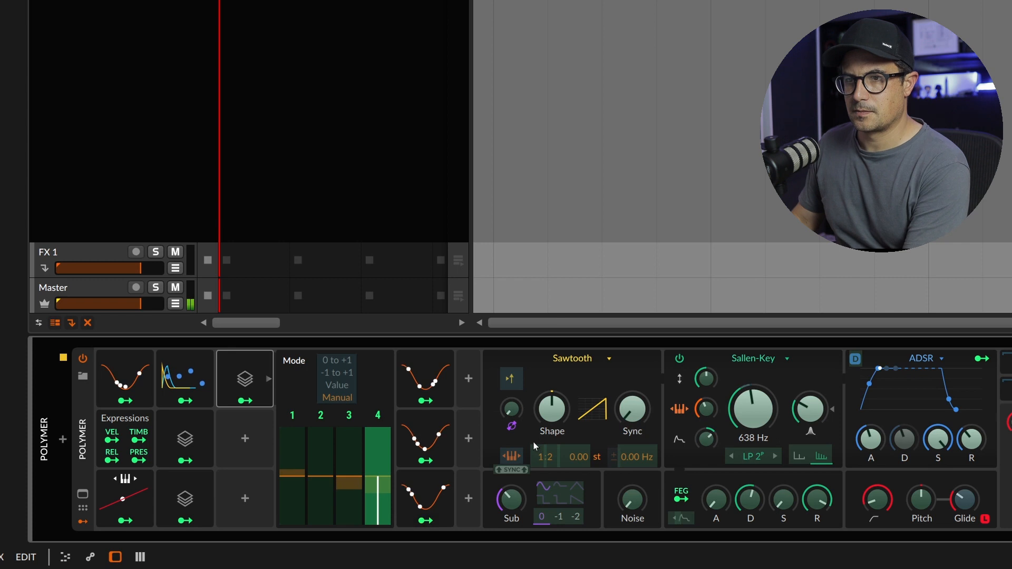
click(416, 498)
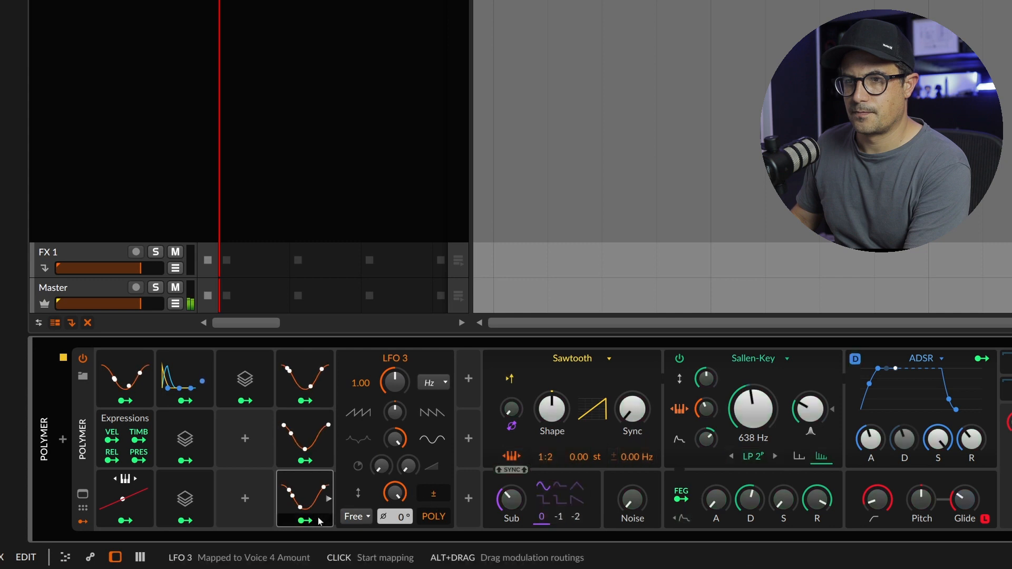
Increase LFO 3's modulation of the Voice 4 amount to -2.00 and check LFO 3's settings
click(245, 379)
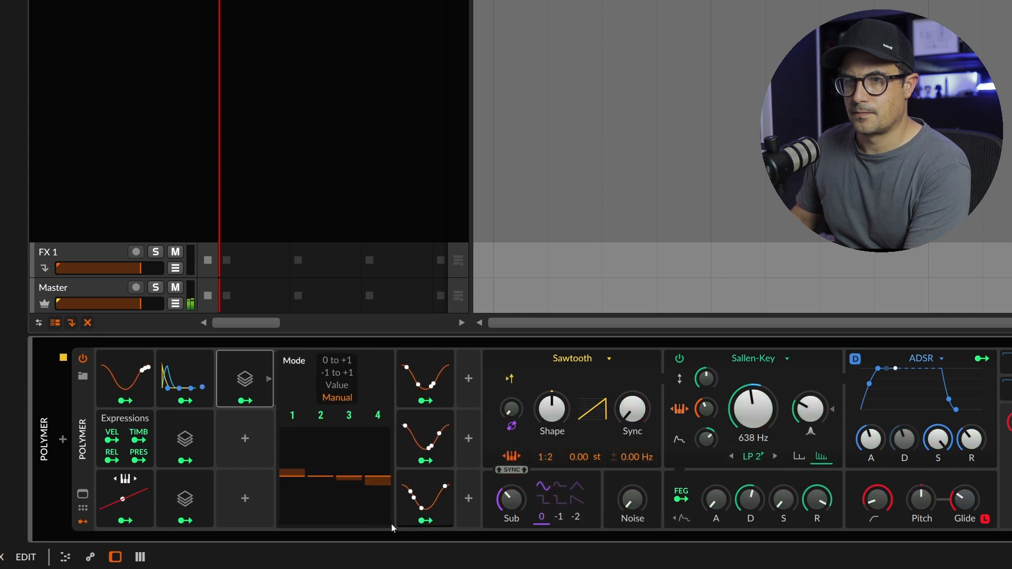
click(435, 523)
drag(375, 483, 368, 532)
click(424, 521)
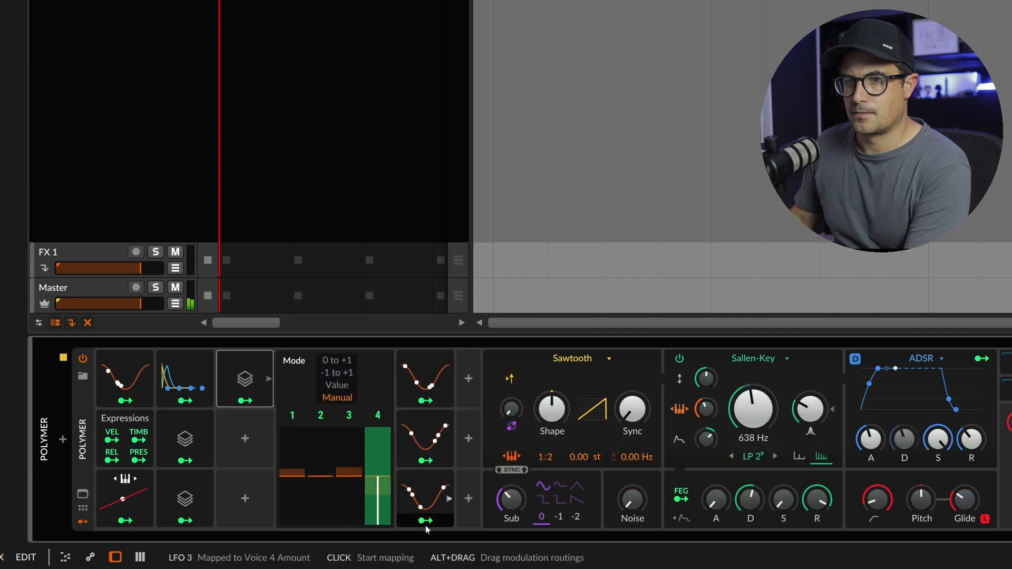
click(425, 498)
drag(395, 494, 395, 494)
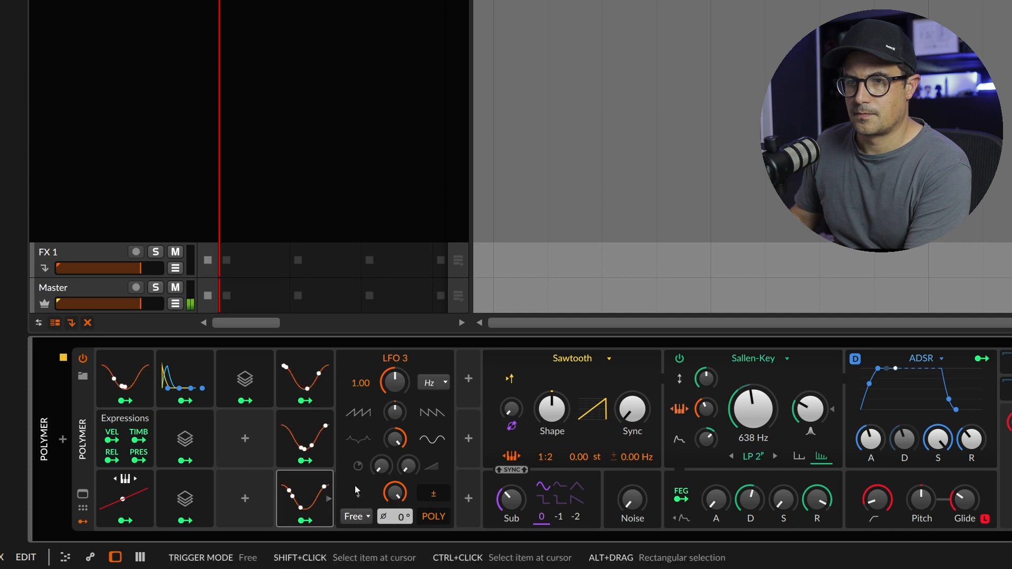
Map the newest Voice Stack to Polymer's output panning and to the Noise level
click(222, 390)
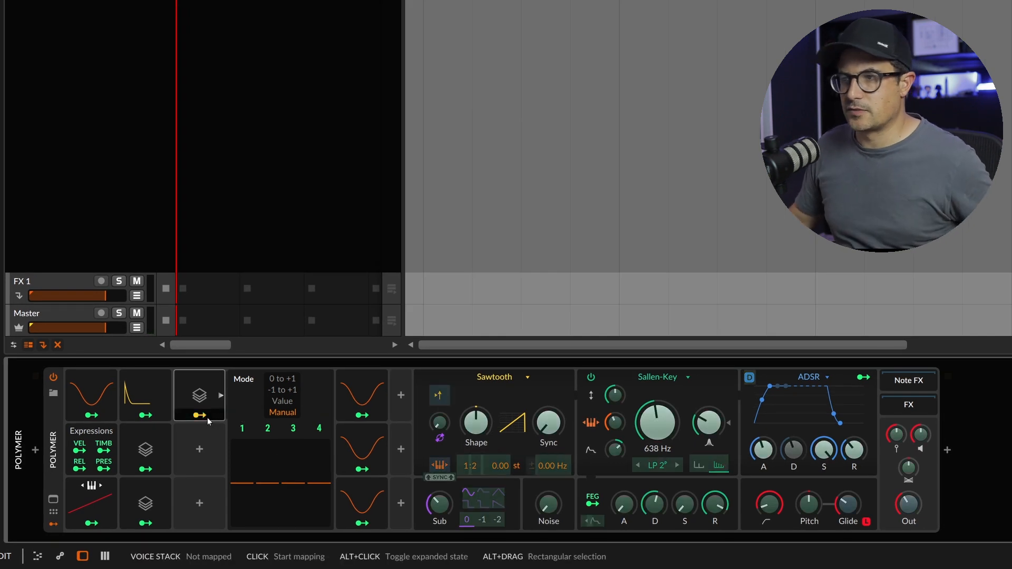
click(207, 419)
mouse_move(908, 468)
mouse_down()
mouse_move(908, 452)
mouse_move(914, 466)
mouse_up()
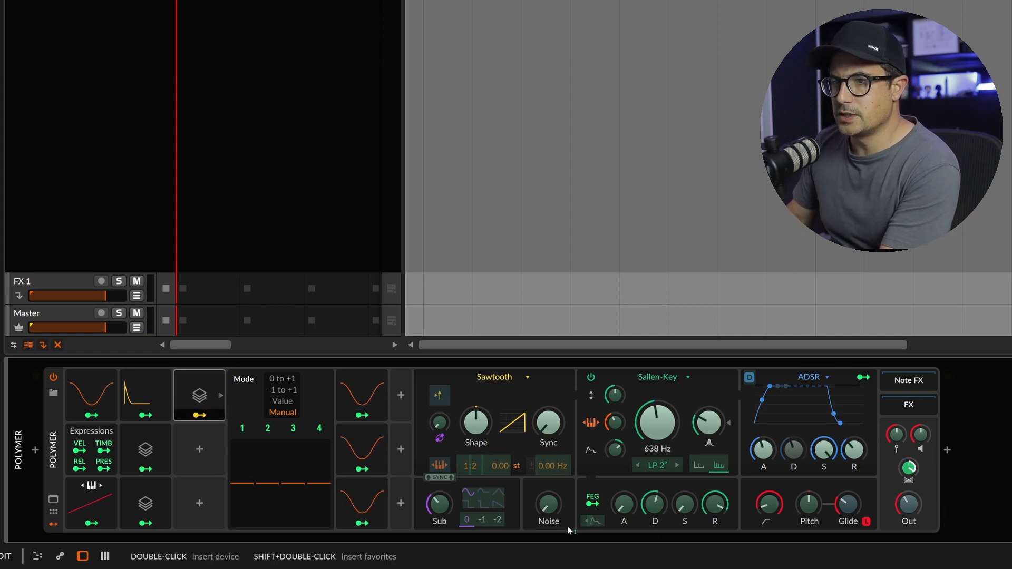
drag(548, 504, 548, 500)
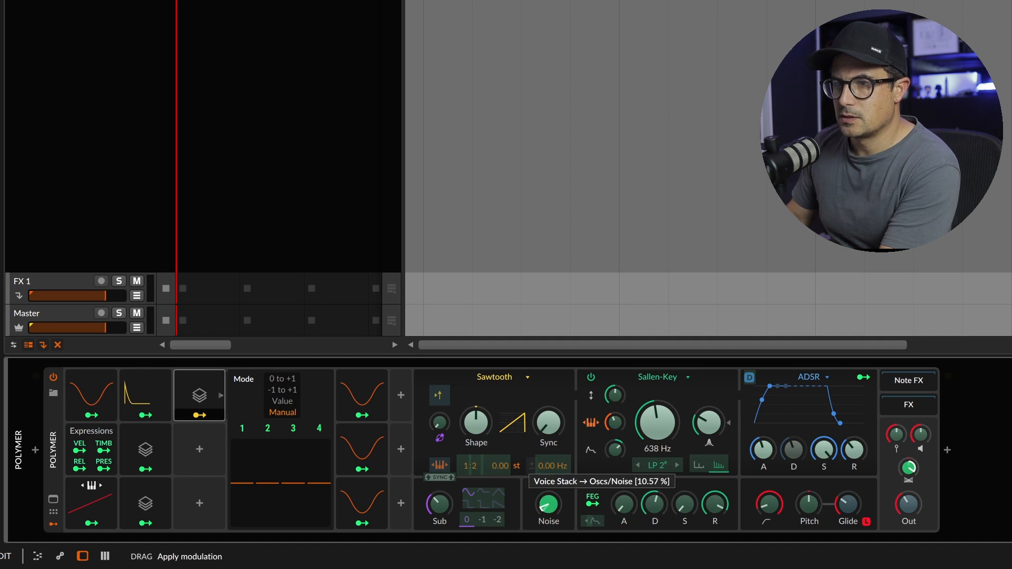
End the mapping, raise the Noise level slightly and turn the Sub level all the way down
click(199, 415)
mouse_move(548, 504)
mouse_down()
mouse_move(548, 493)
mouse_move(553, 507)
mouse_up()
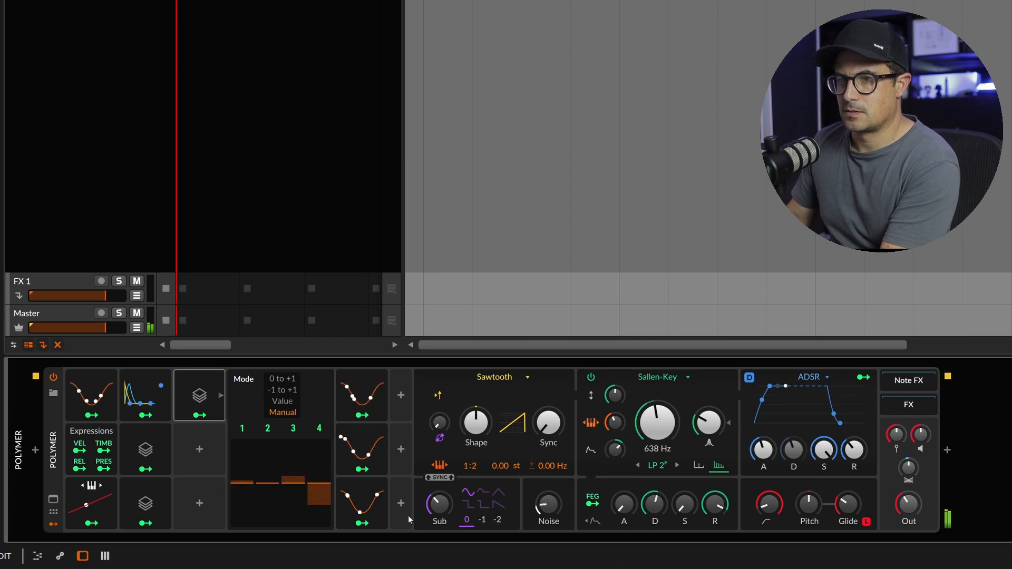
drag(425, 508, 426, 527)
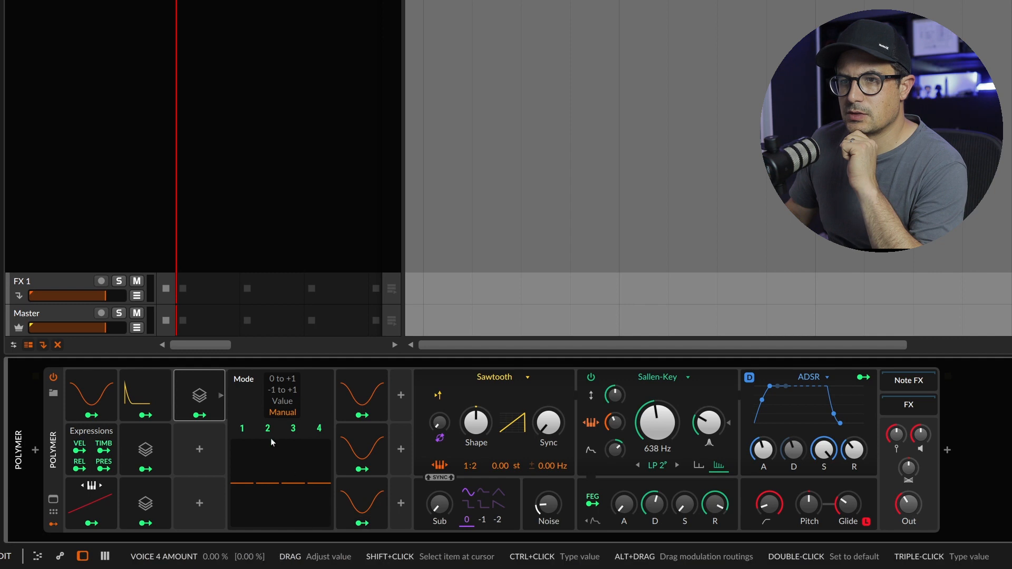
Map the newest Voice Stack to the oscillator's Phase Modulation Amount with a positive depth
click(200, 416)
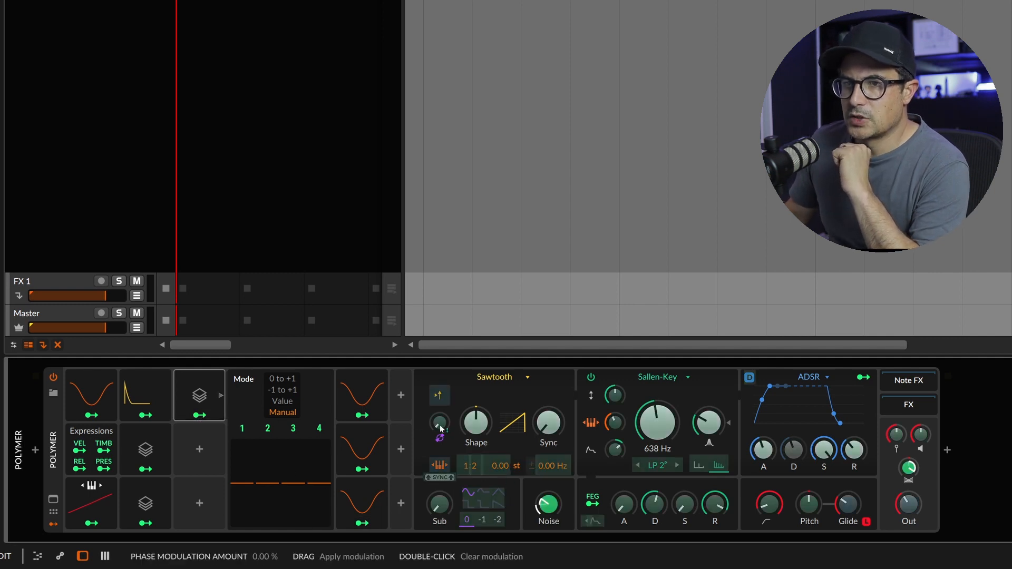
mouse_move(440, 428)
mouse_down()
mouse_move(437, 437)
mouse_move(443, 414)
mouse_up()
click(199, 415)
click(200, 415)
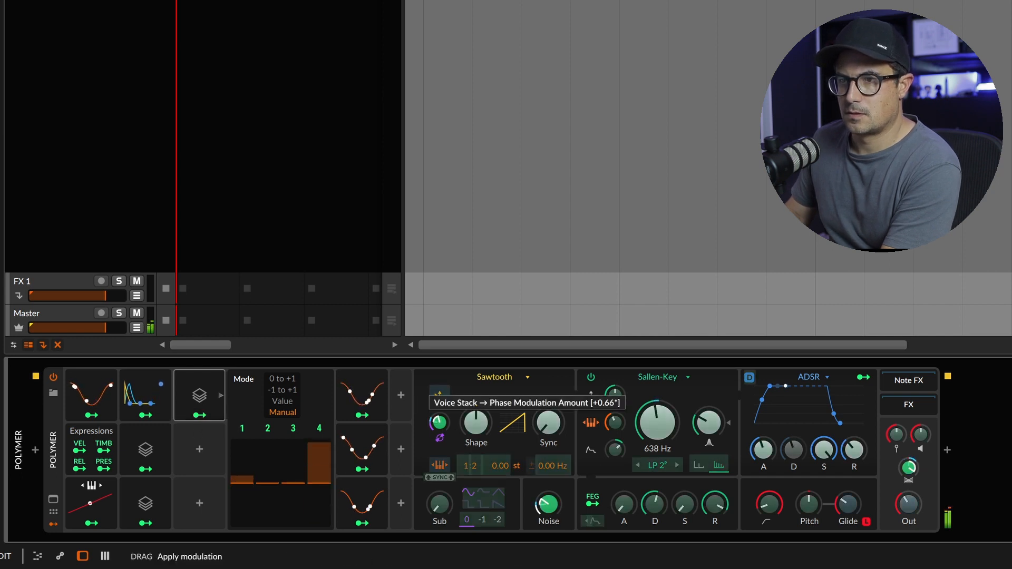
click(210, 420)
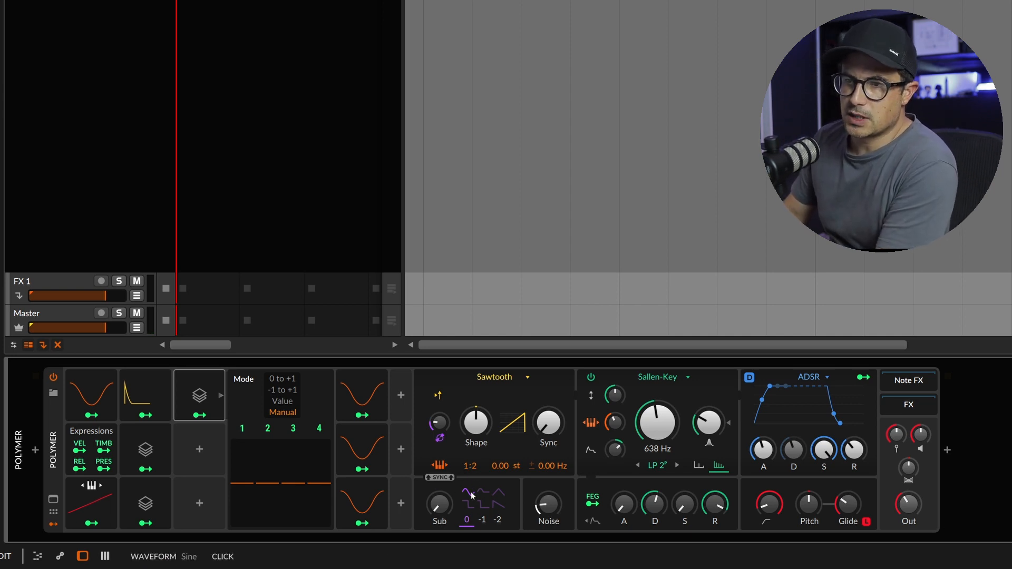
Set the sub oscillator's octave to -1 and adjust the base Phase Modulation Amount to a low level
mouse_move(438, 421)
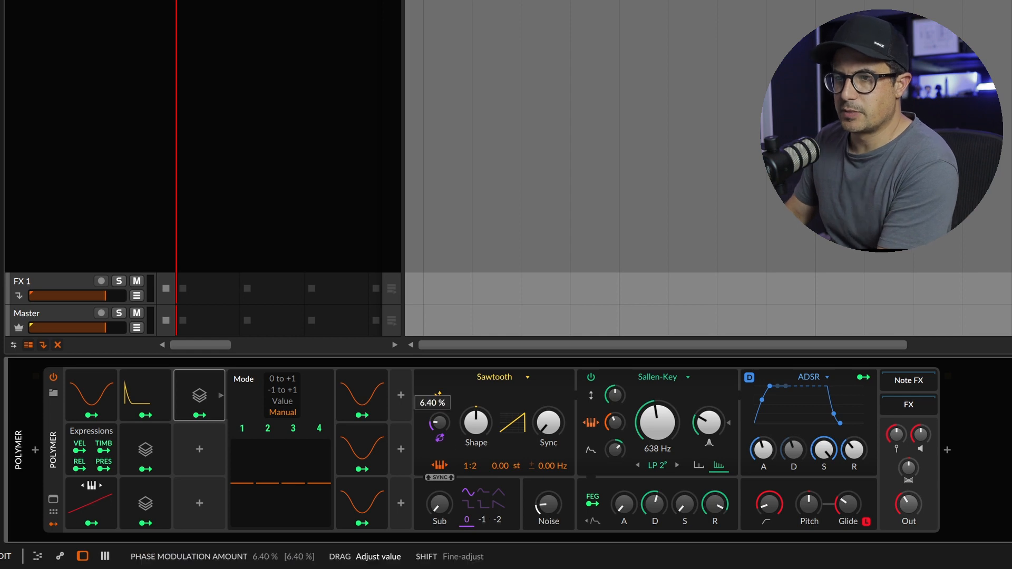
click(496, 527)
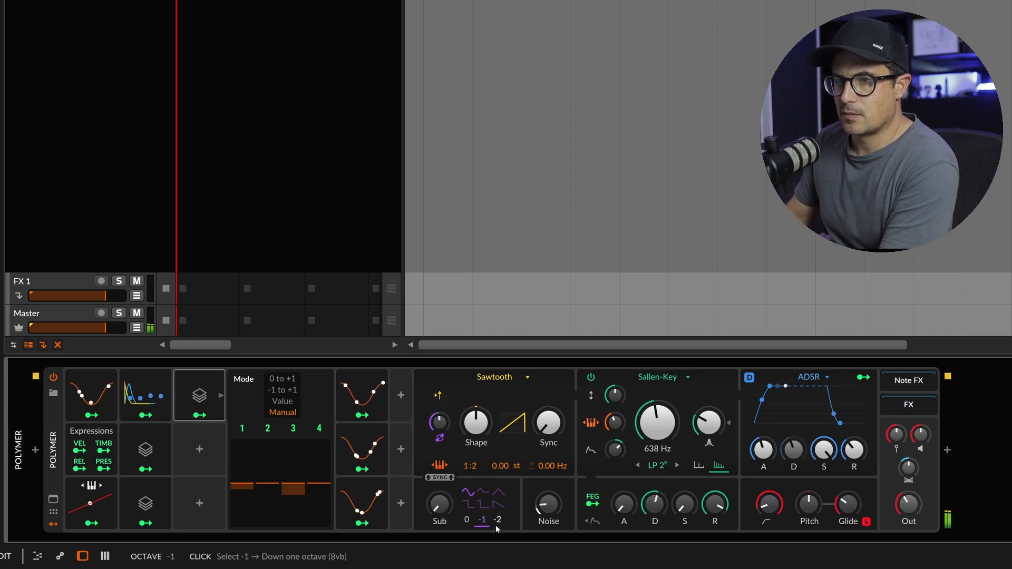
click(497, 521)
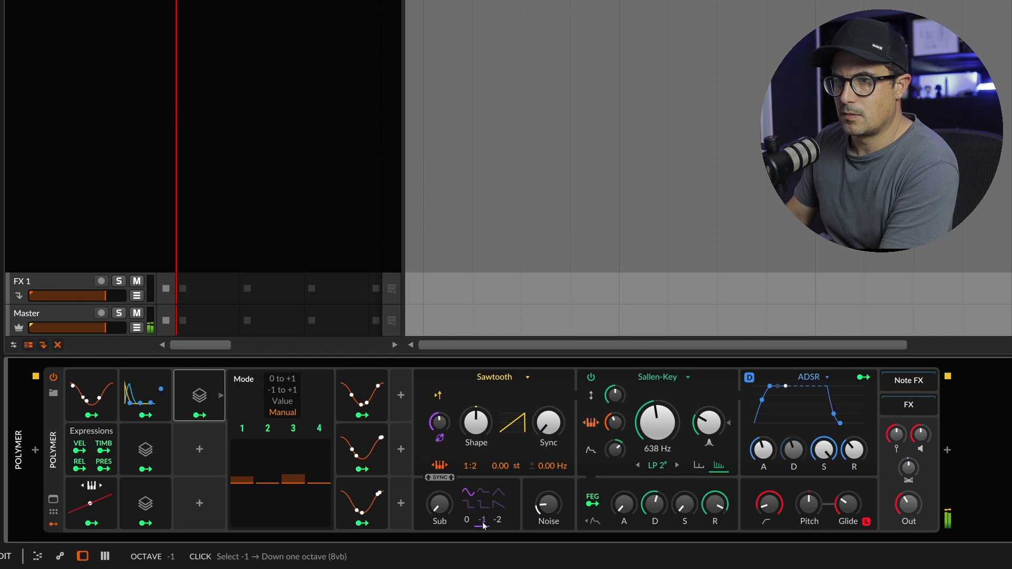
drag(439, 424, 440, 430)
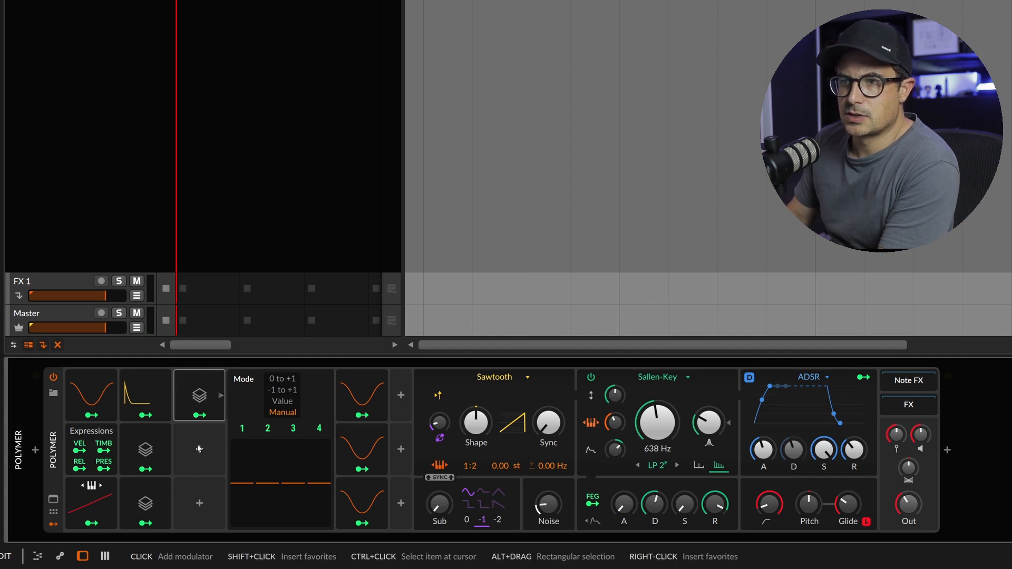
Map the older Manual-mode Voice Stack to the Sawtooth oscillator's Shape and Sync
click(142, 455)
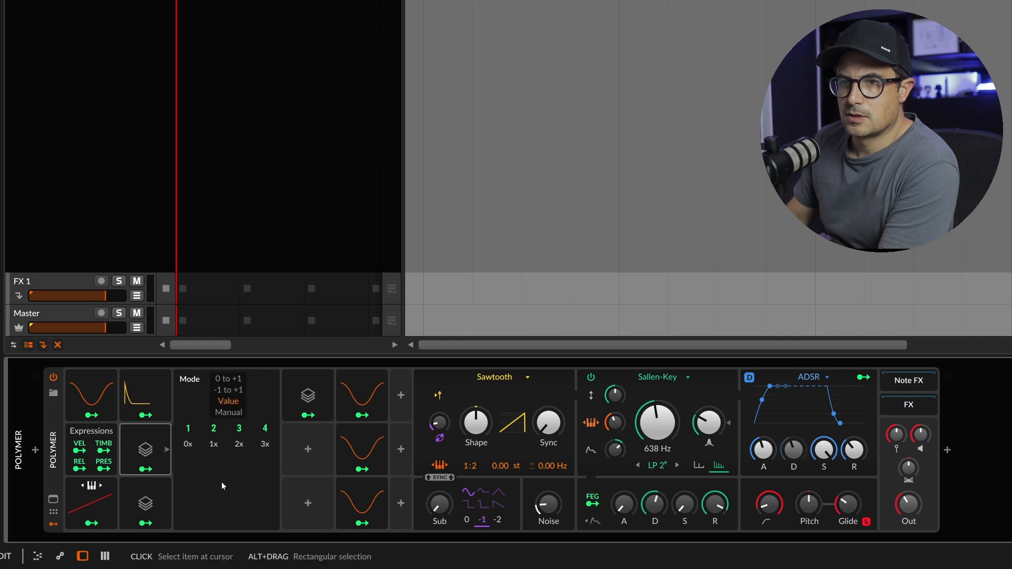
click(153, 498)
click(150, 429)
click(147, 501)
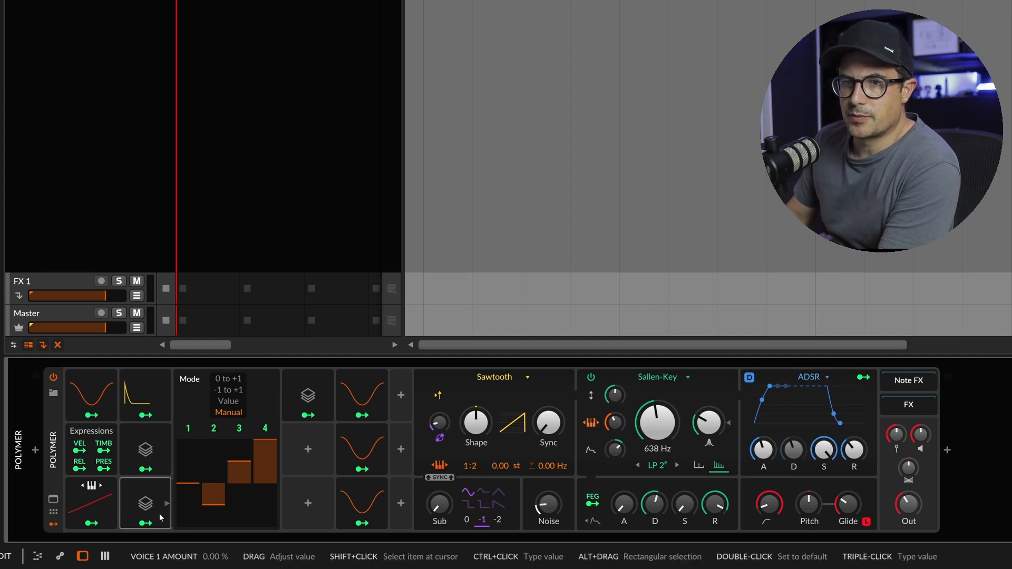
click(145, 522)
drag(476, 422, 475, 405)
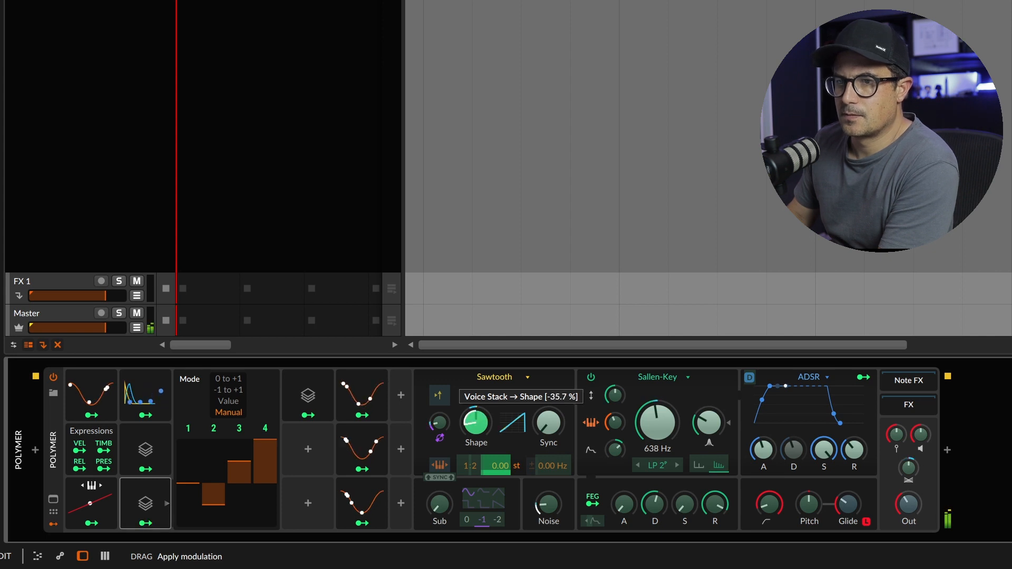
drag(549, 426, 549, 419)
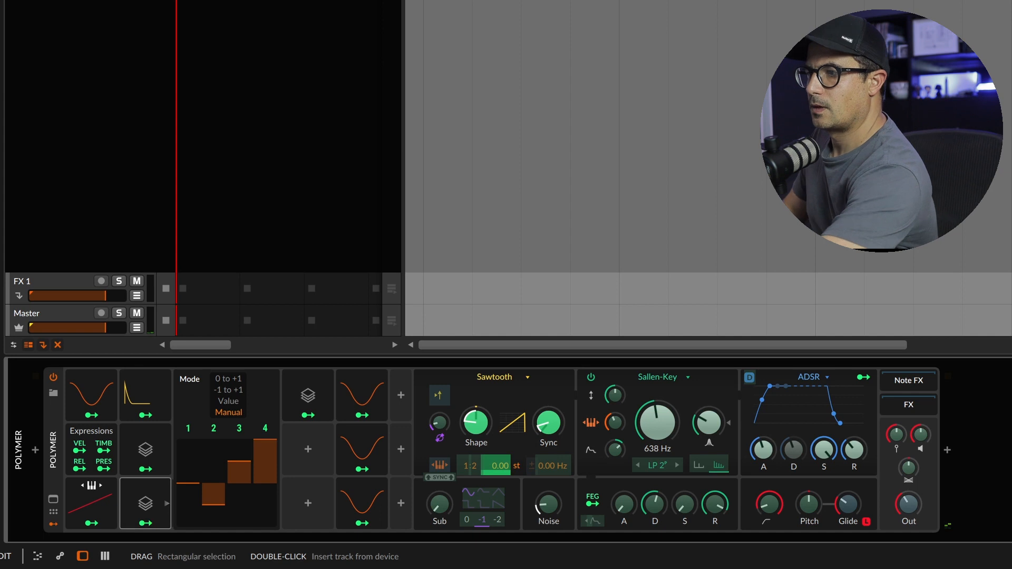
Insert a Delay+ into Polymer's FX chain and set its blur mode to Space
click(933, 404)
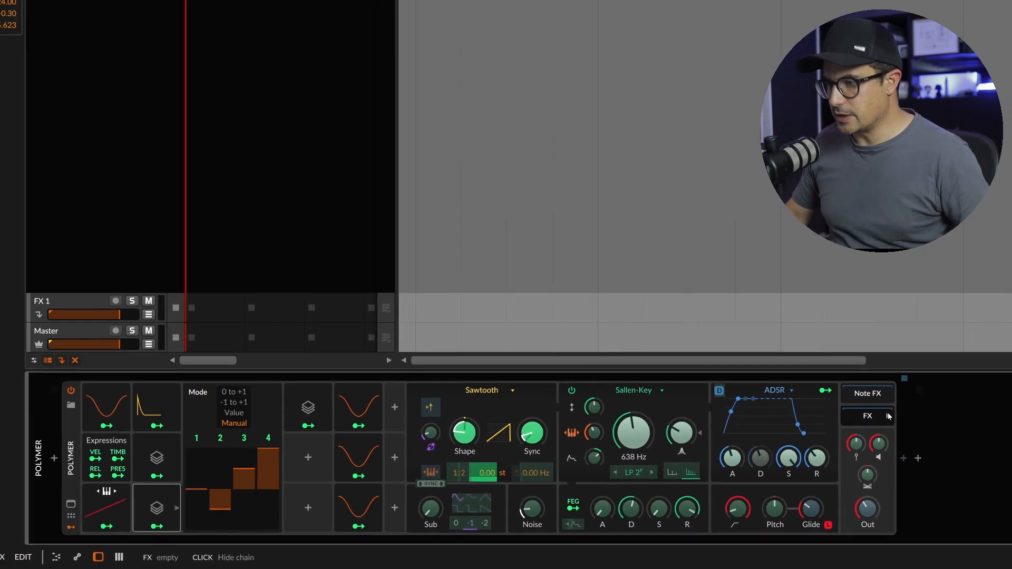
double_click(905, 420)
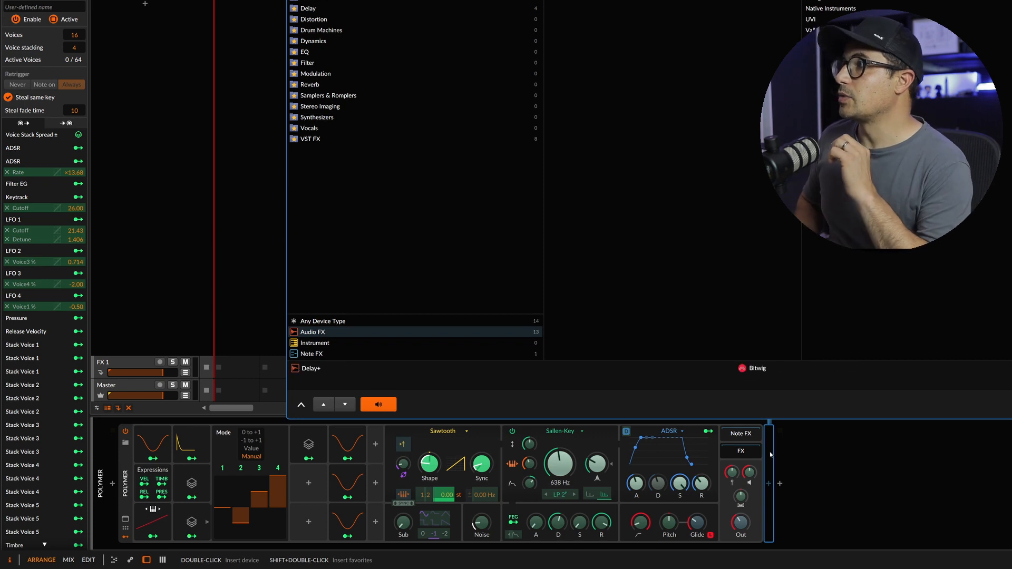
key(Return)
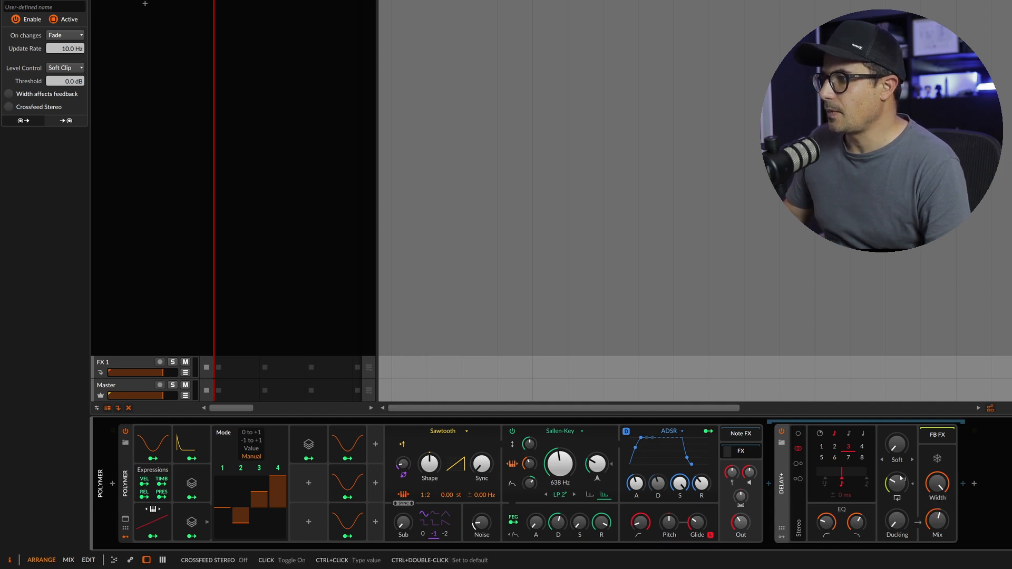
click(898, 456)
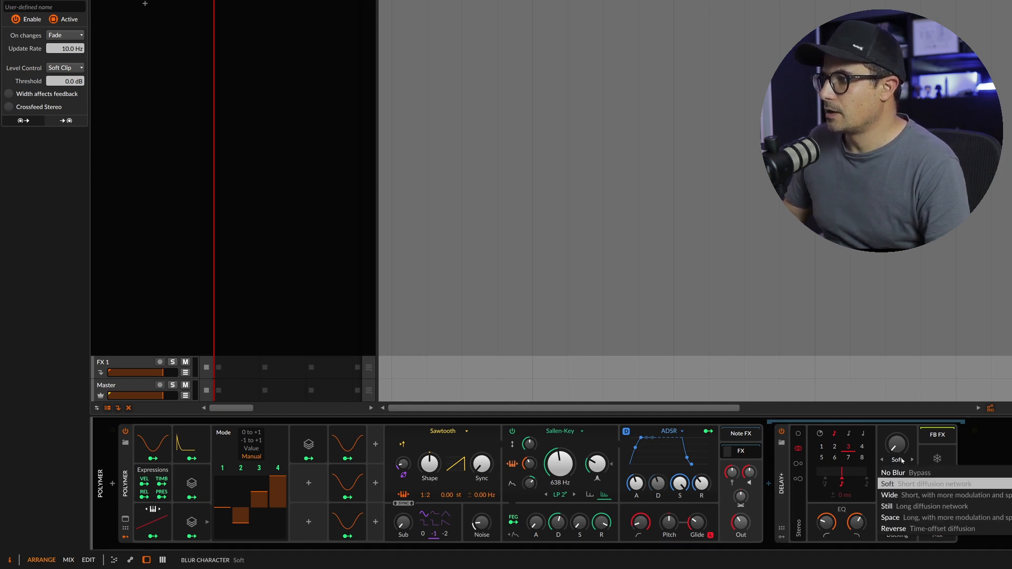
click(902, 518)
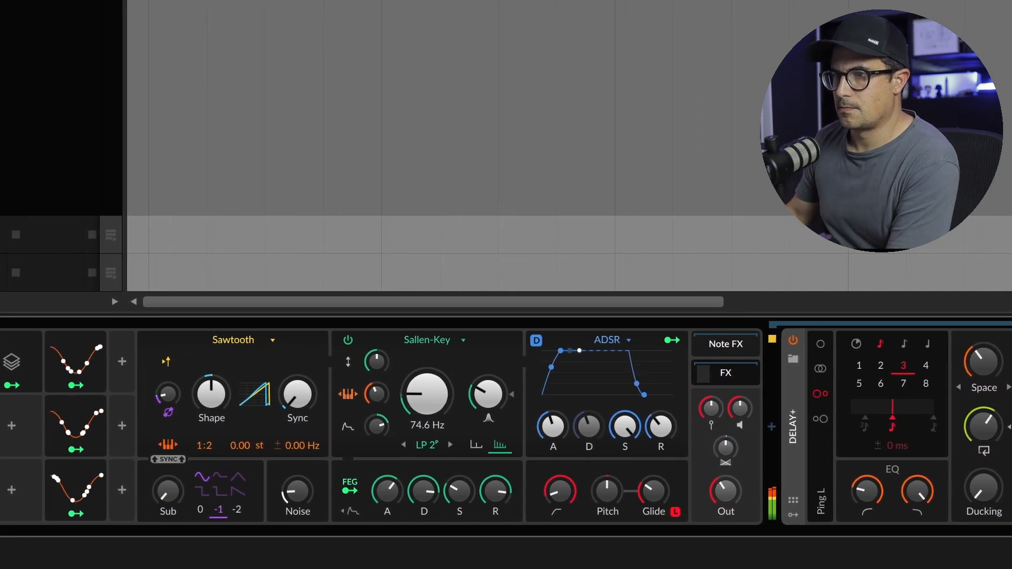
Adjust the Sallen-Key filter's resonance and cutoff frequency
drag(482, 394, 482, 391)
drag(406, 394, 347, 406)
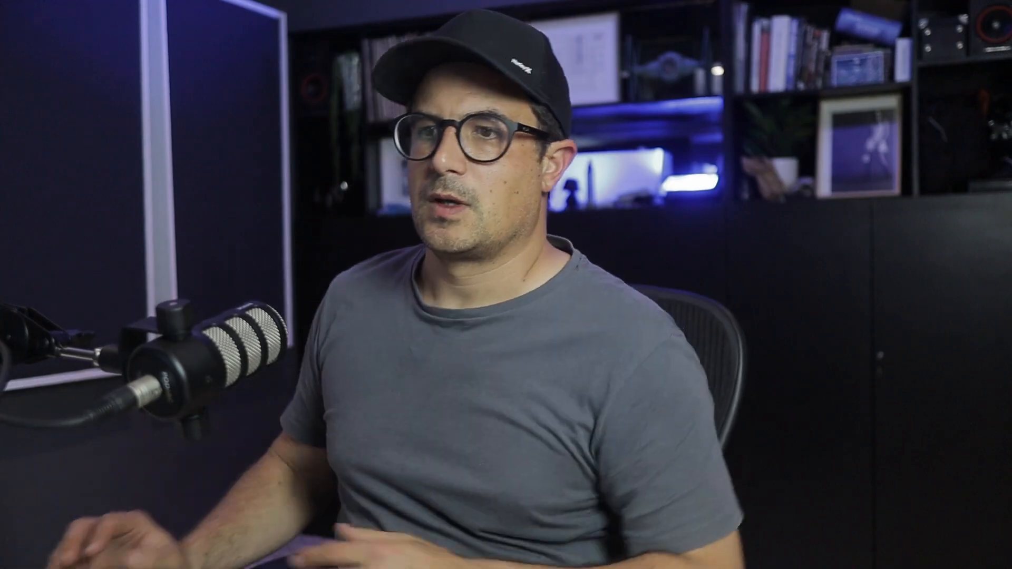